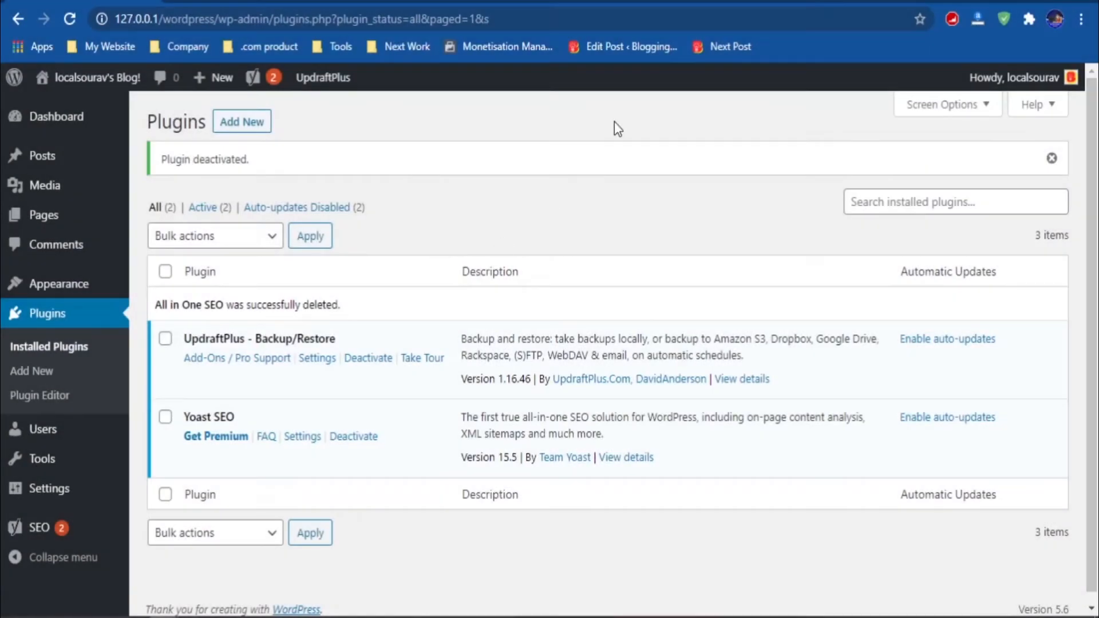
Dismiss the plugin notice and open the Yoast SEO plugin's settings in a new tab.
left_click(1052, 158)
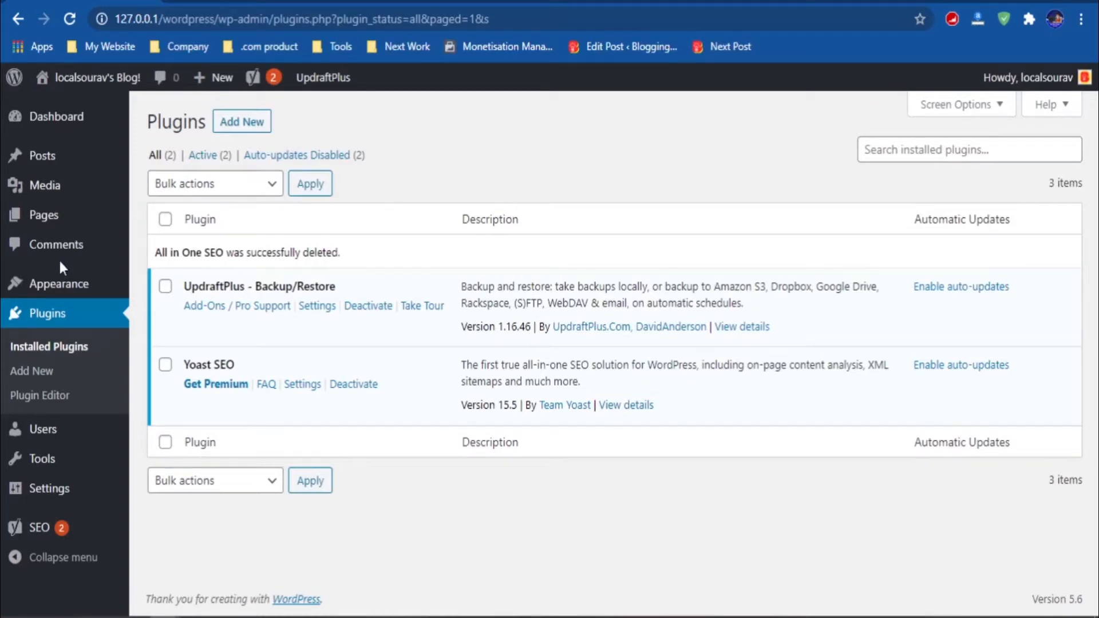
triple_click(224, 365)
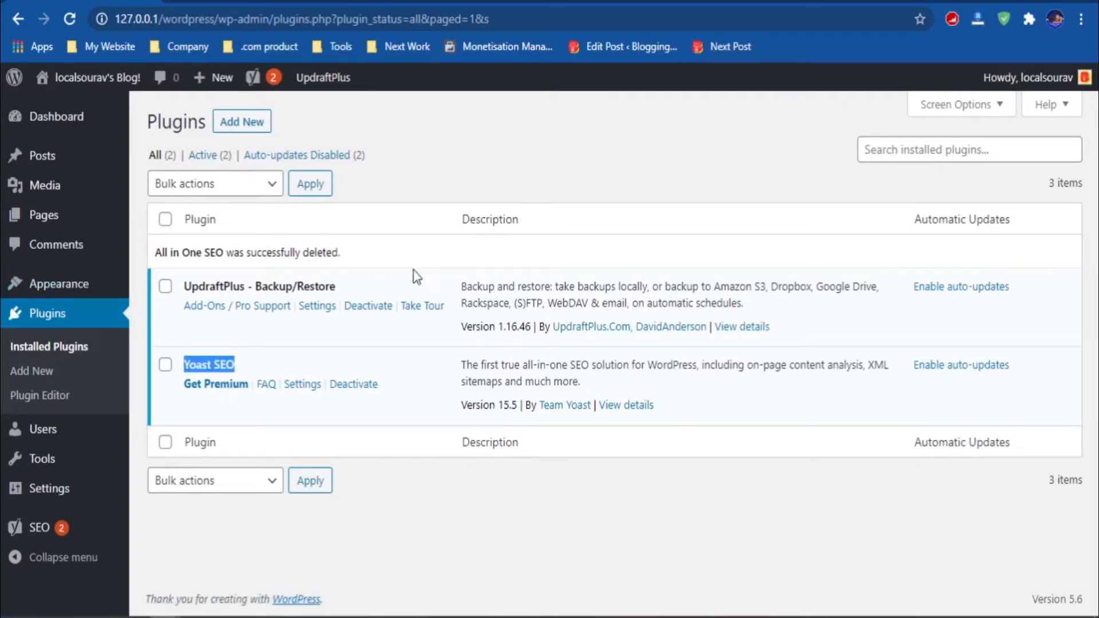
left_click(544, 185)
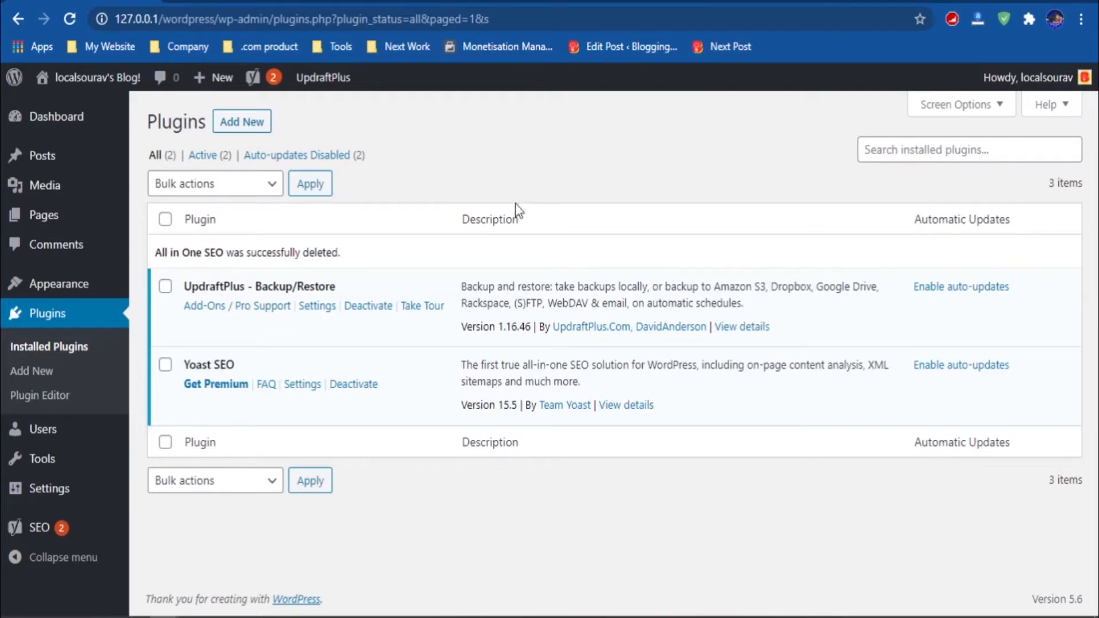
right_click(309, 381)
left_click(366, 410)
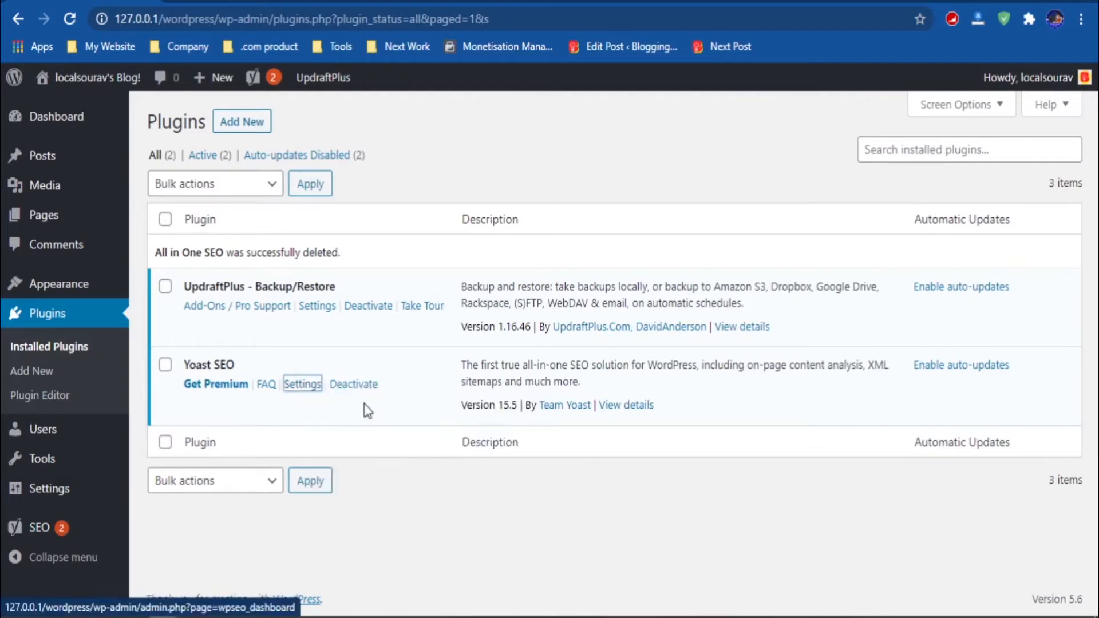
left_click(199, 2)
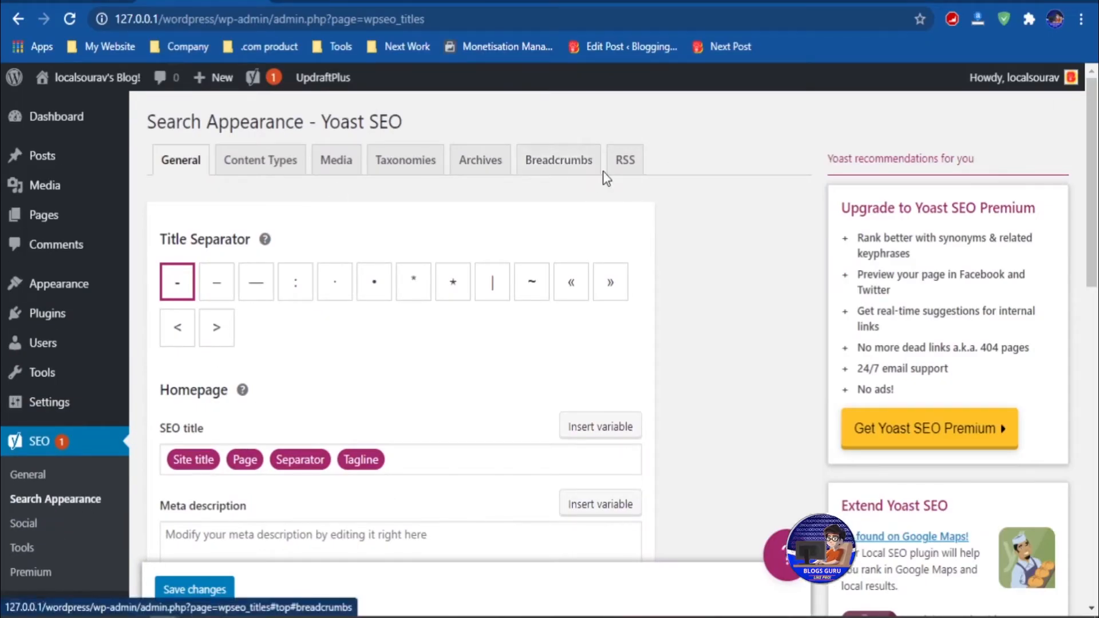
Enable breadcrumbs in Yoast SEO's Search Appearance settings.
left_click(563, 171)
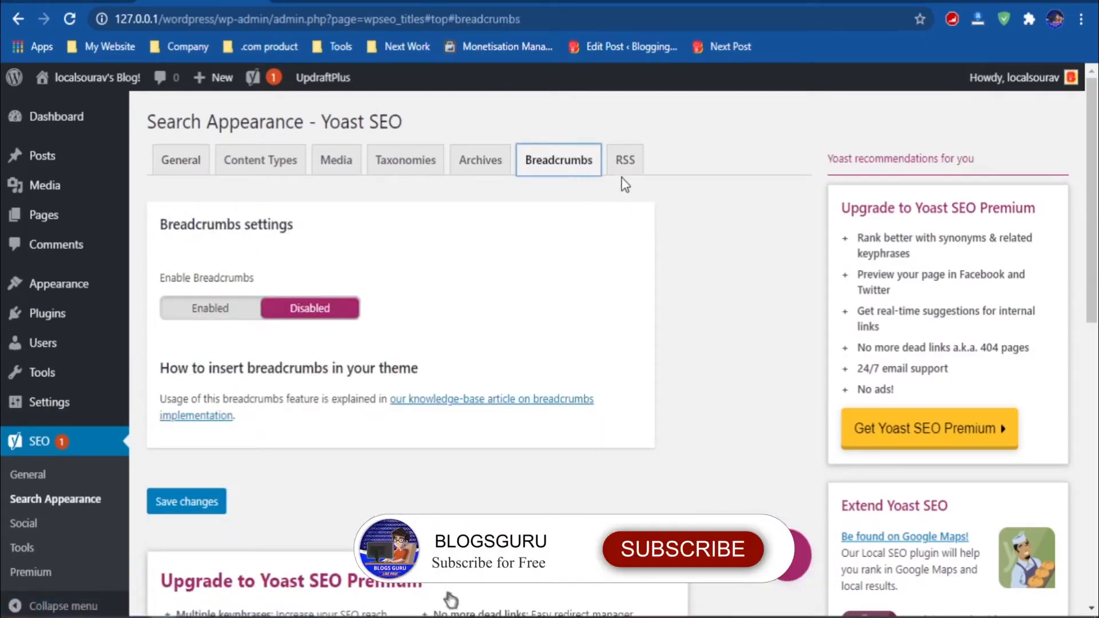
left_click(696, 158)
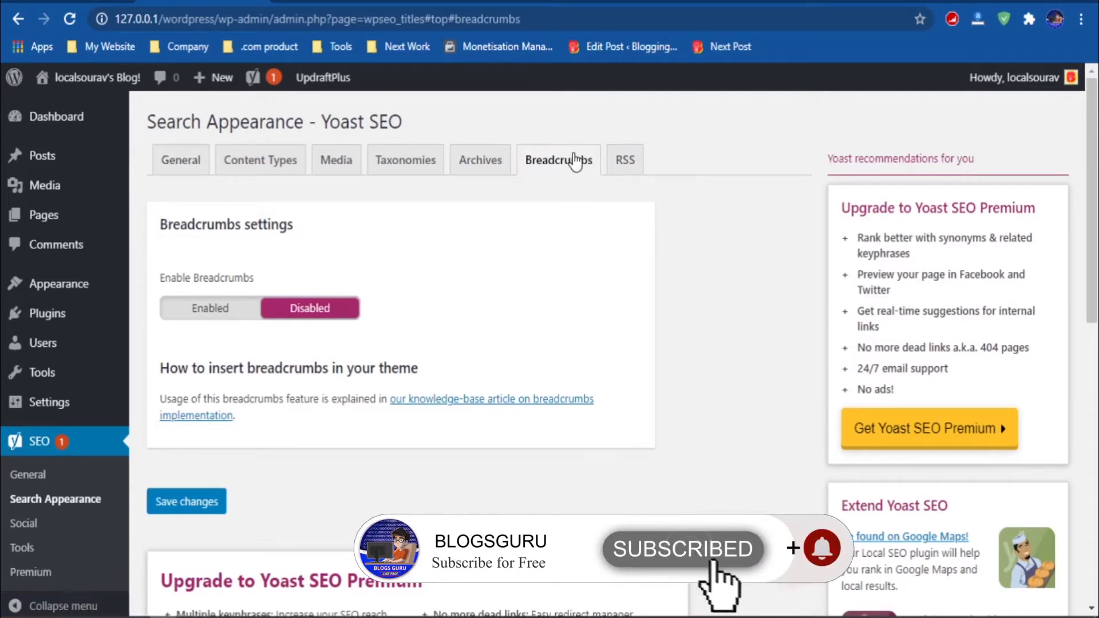
left_click(221, 308)
Examine the breadcrumb separator and homepage anchor text settings, and compare them with the breadcrumb trail on Yoast's help article.
scroll(221, 308, "down", 3)
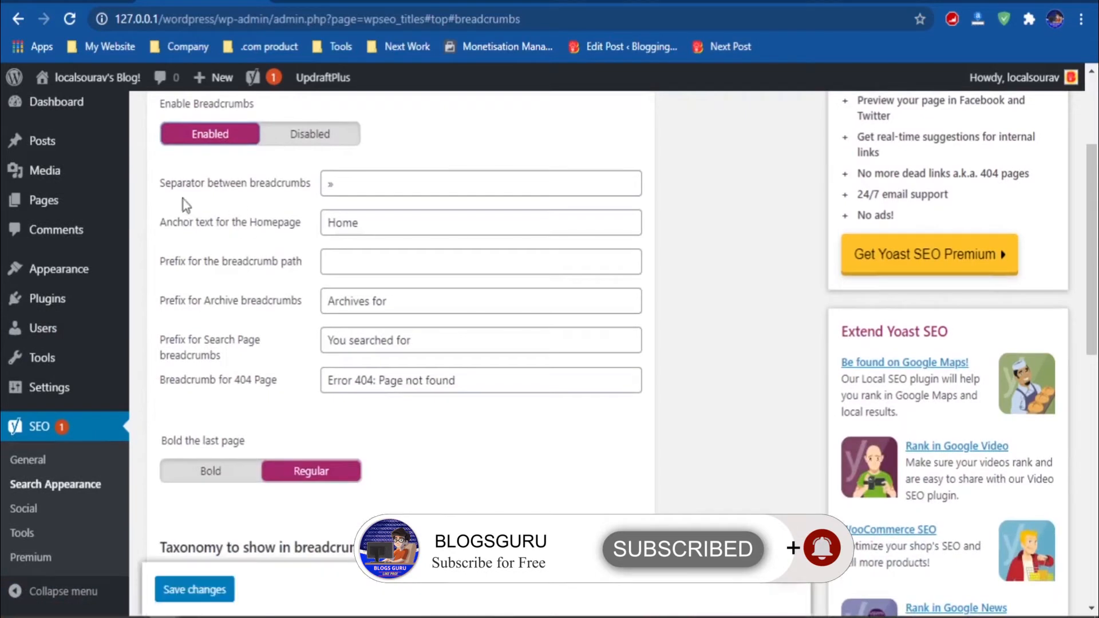
left_click_drag(152, 187, 307, 194)
left_click(493, 154)
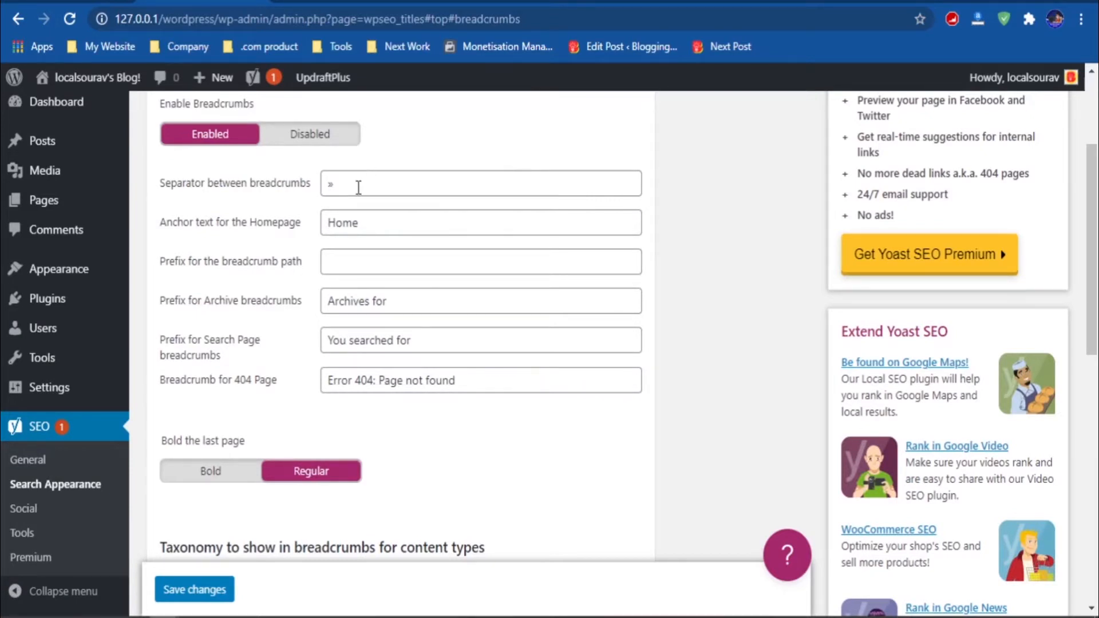
double_click(336, 183)
left_click(432, 138)
left_click(355, 182)
double_click(336, 185)
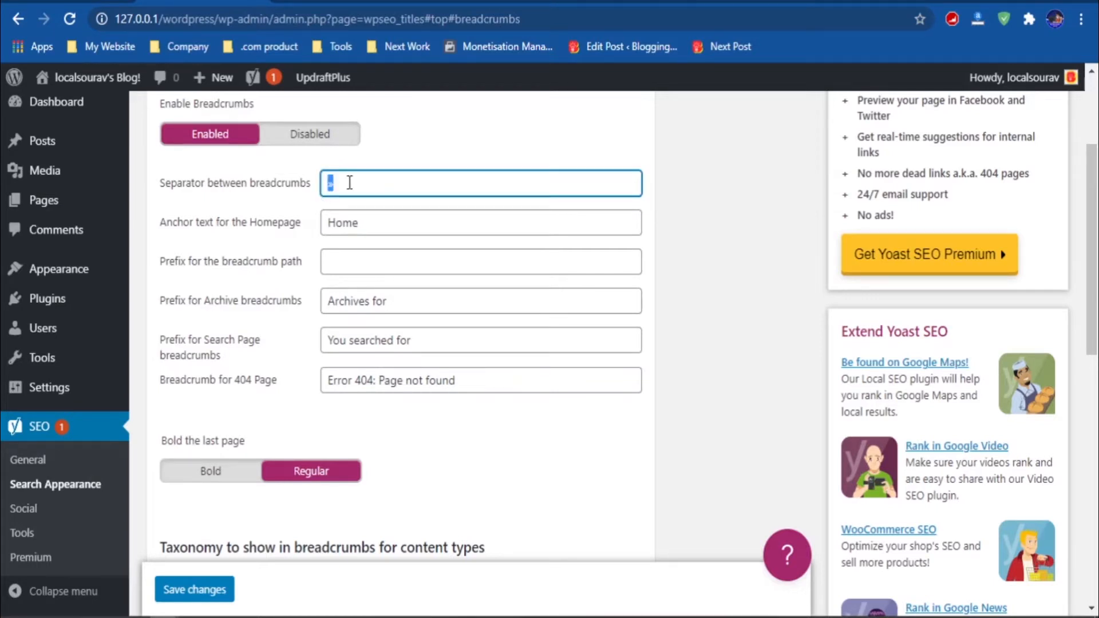
left_click(299, 261)
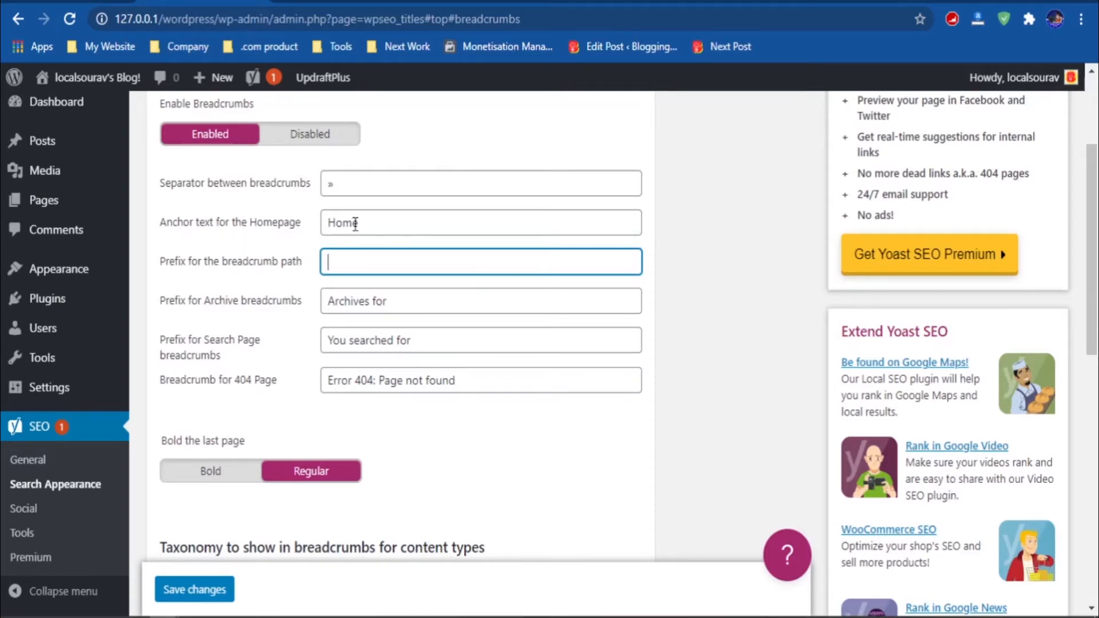
left_click(373, 223)
left_click_drag(374, 223, 322, 226)
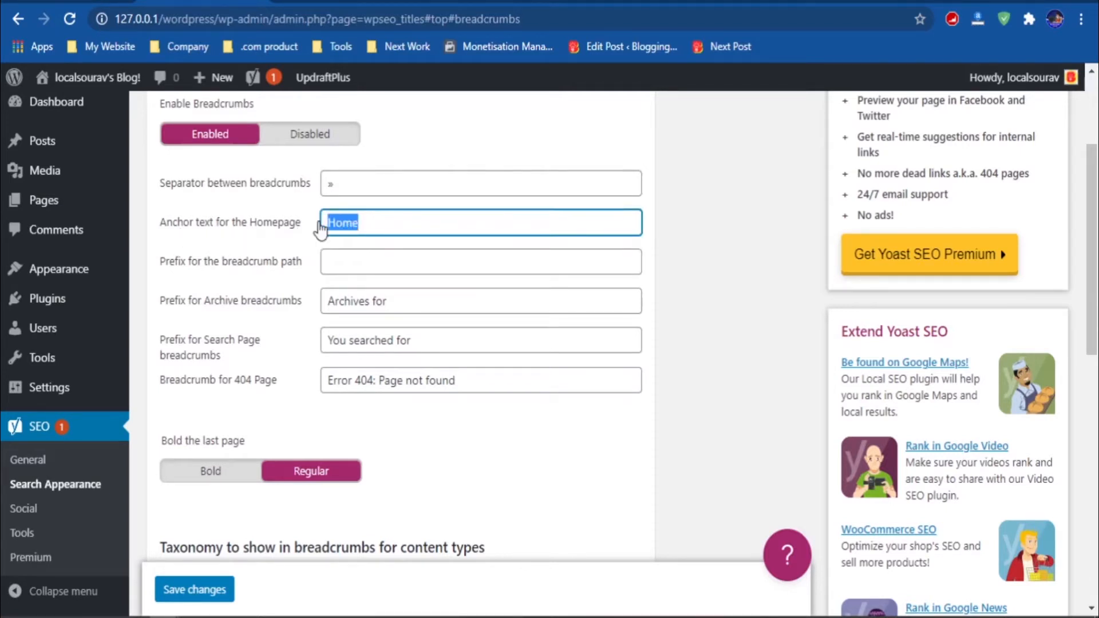
left_click(378, 220)
scroll(381, 223, "down", 2)
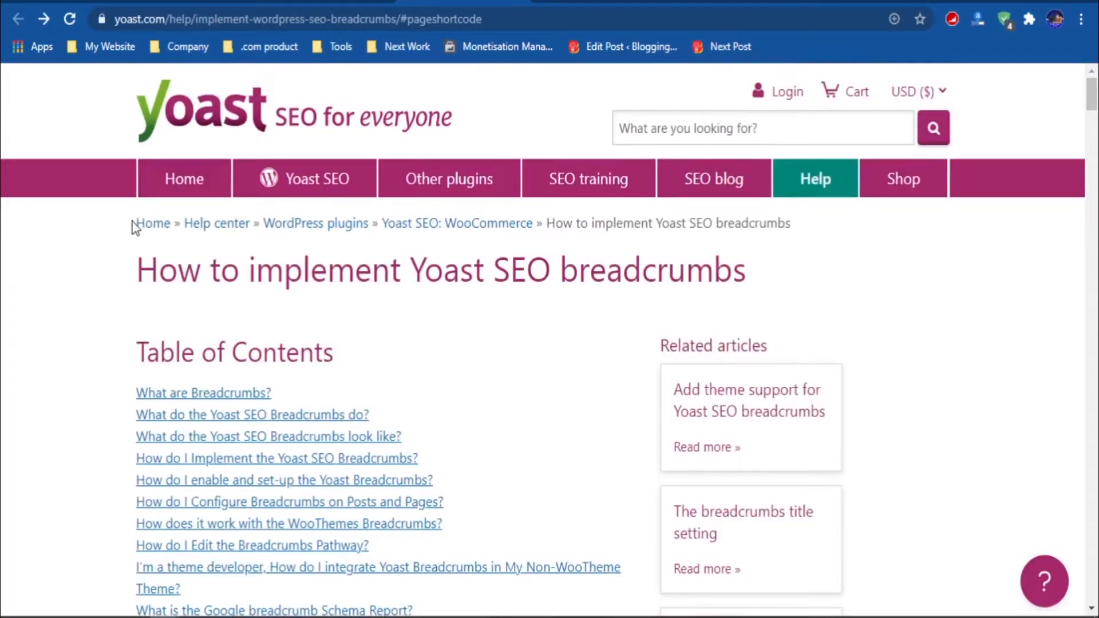
left_click_drag(132, 222, 170, 223)
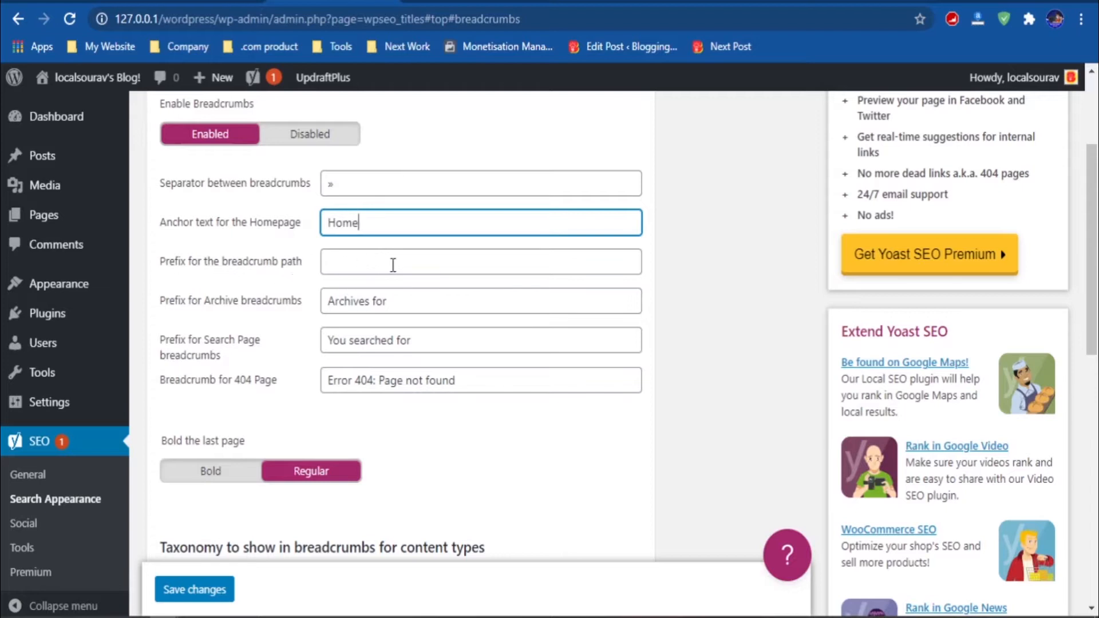
Set the taxonomy shown in breadcrumbs for posts to Category.
scroll(297, 288, "down", 1)
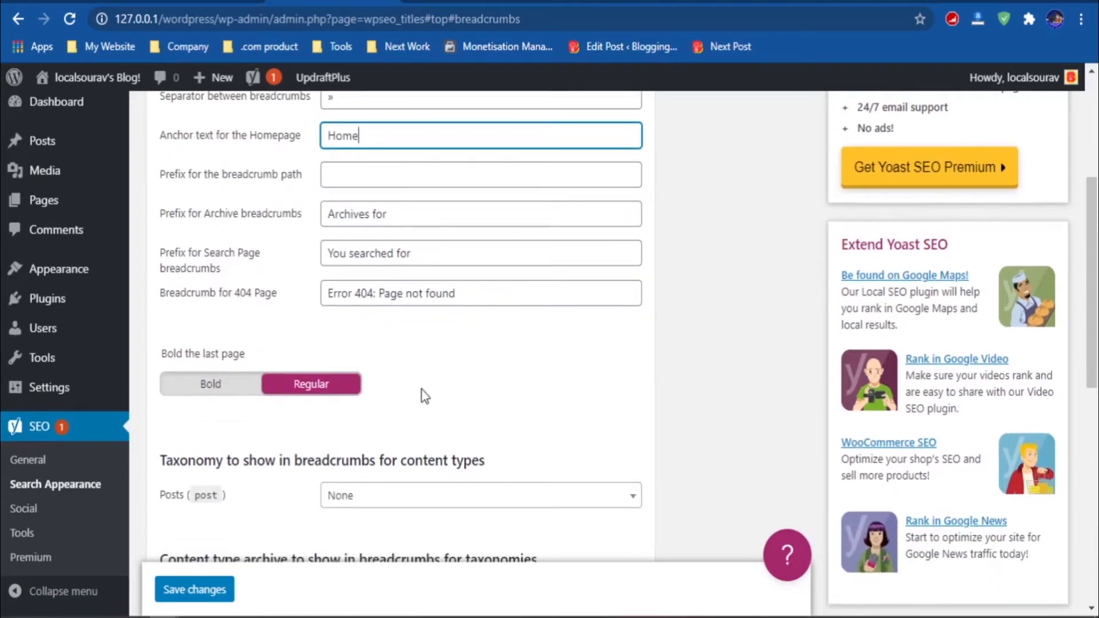
scroll(422, 393, "down", 3)
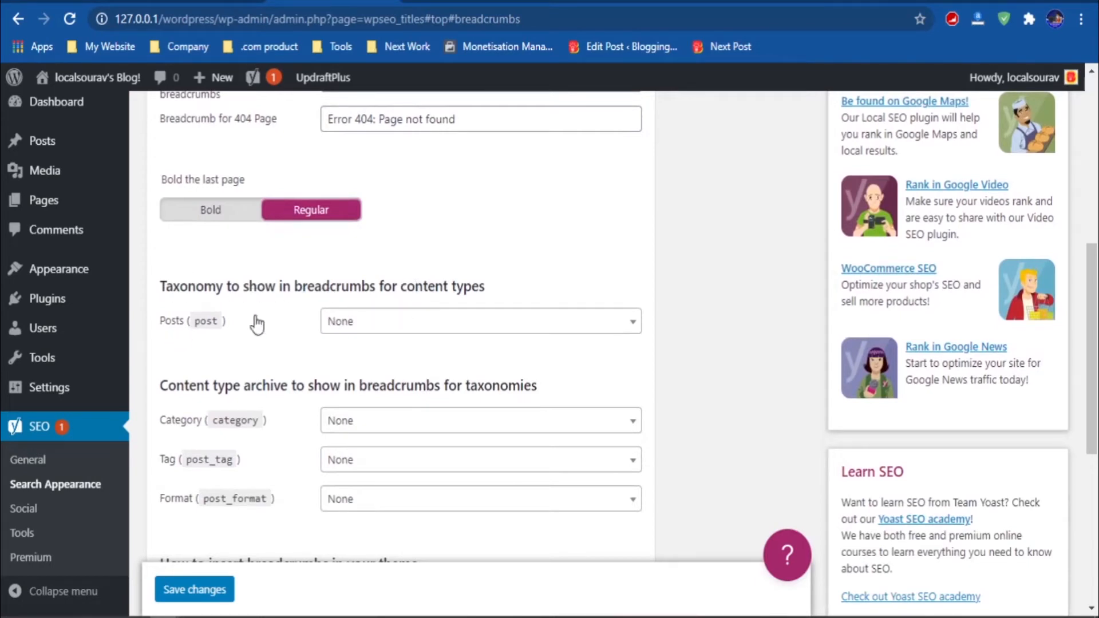
left_click(398, 333)
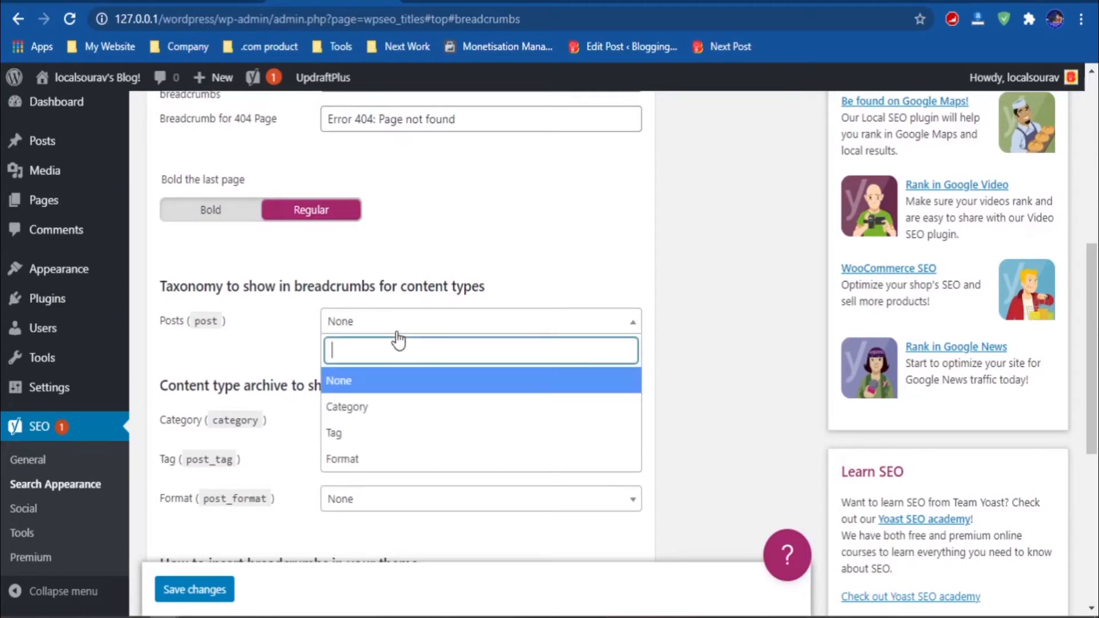
left_click(401, 413)
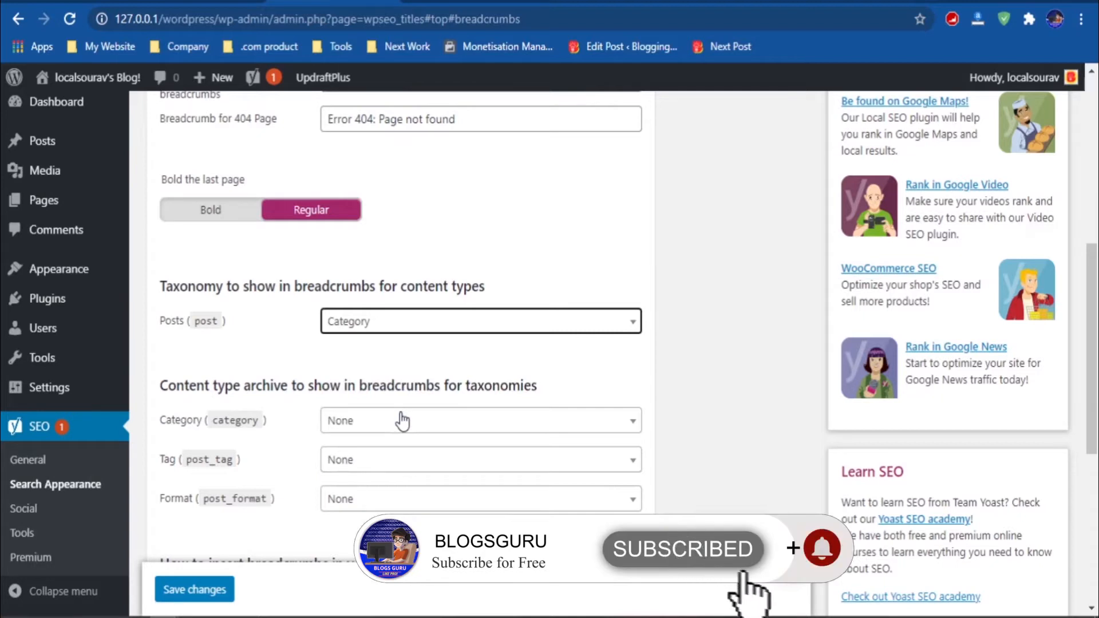
Choose None as the content type archive for the category taxonomy and save the breadcrumb settings.
scroll(521, 363, "down", 2)
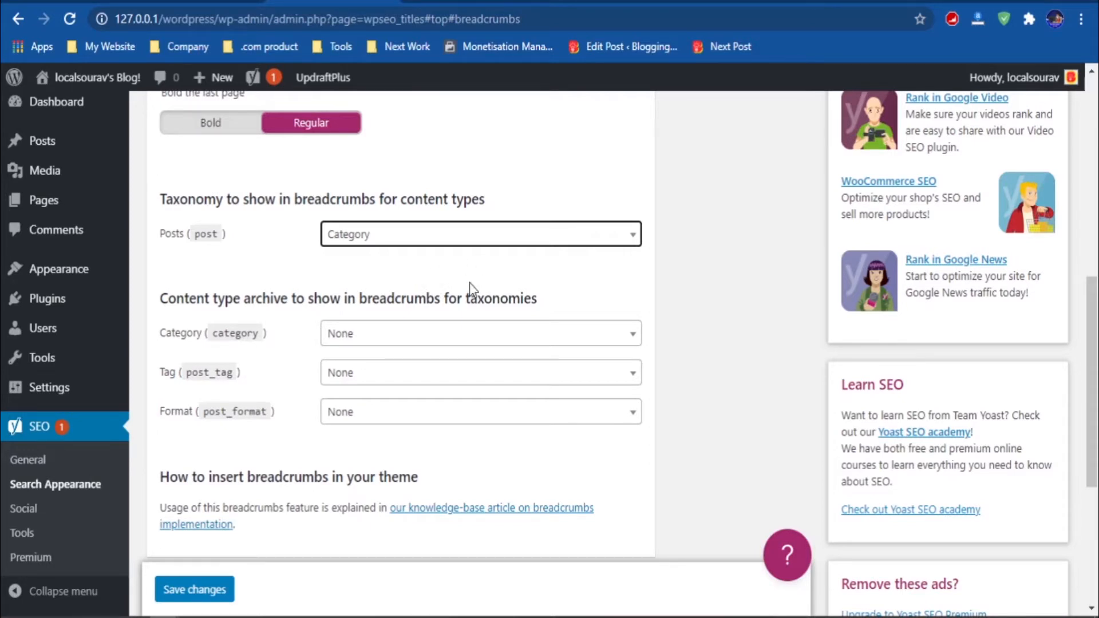
left_click(406, 338)
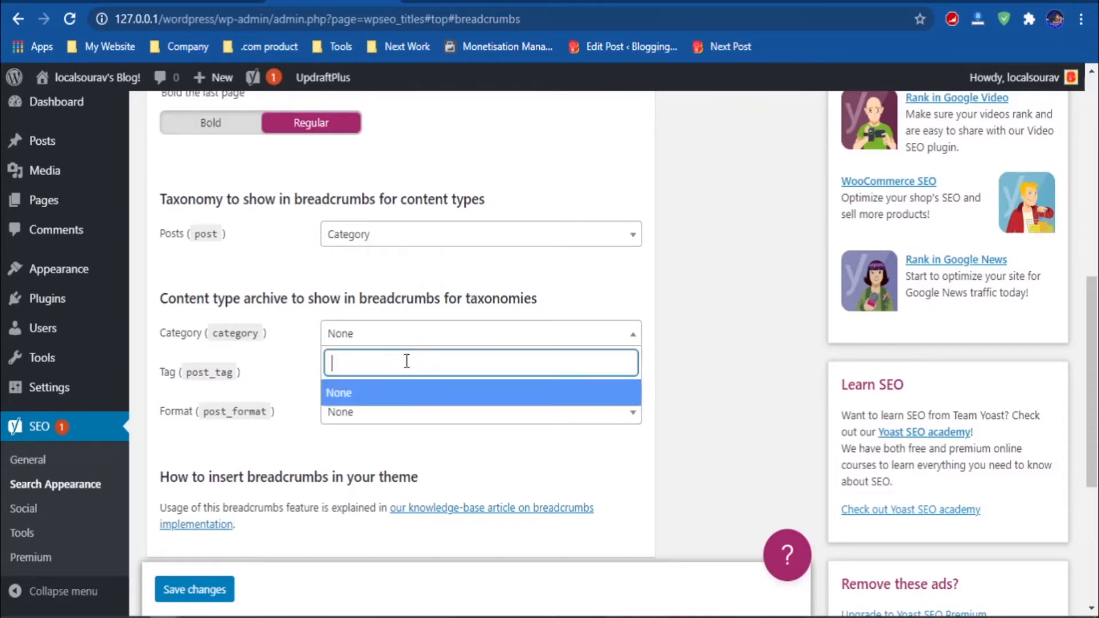
left_click(426, 383)
scroll(344, 458, "down", 3)
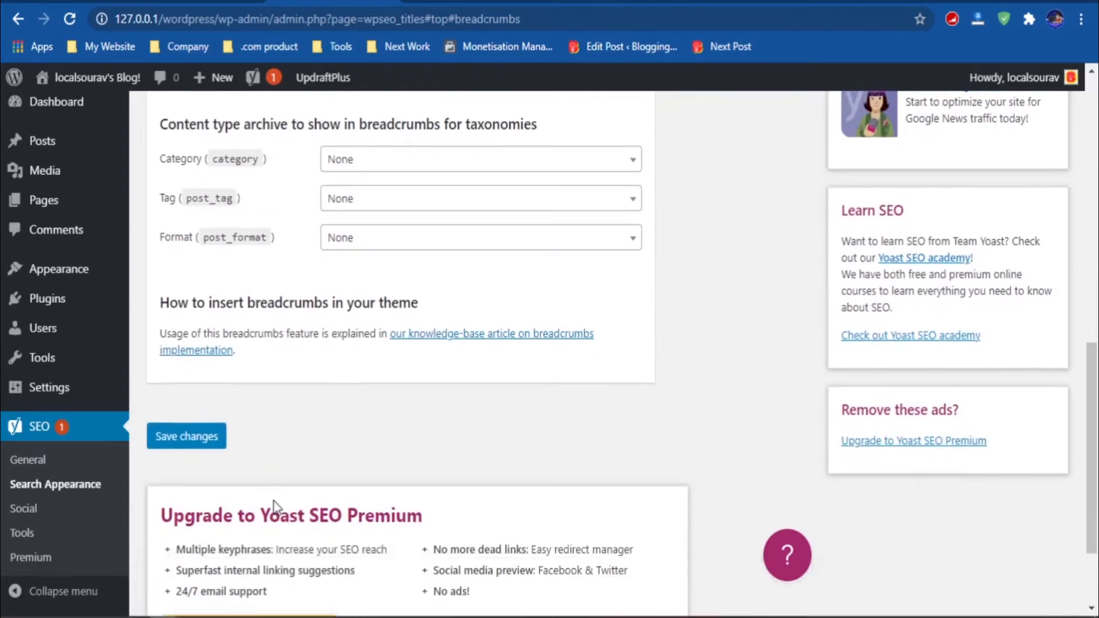
left_click(218, 456)
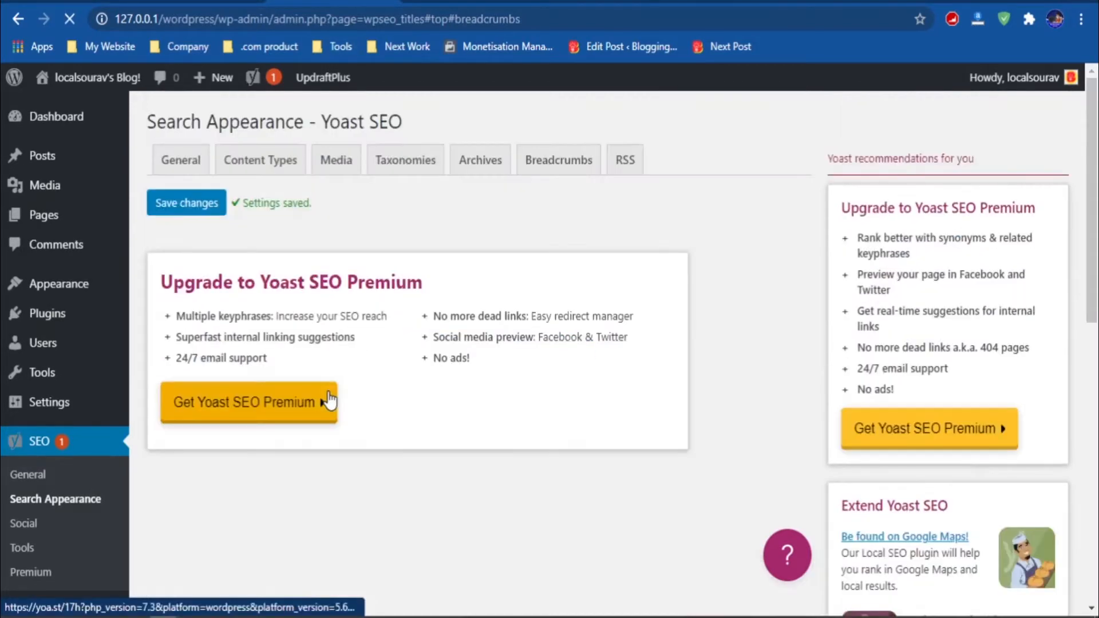
Open the theme's Elements page from the Appearance section in a new tab and switch to it.
left_click(75, 2)
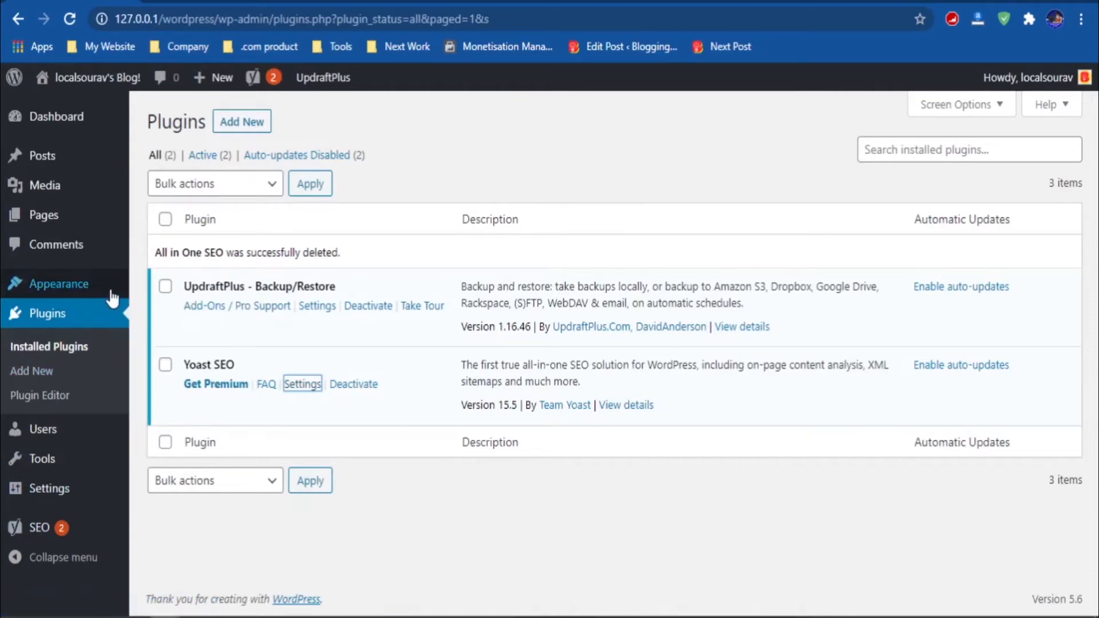
mouse_move(121, 296)
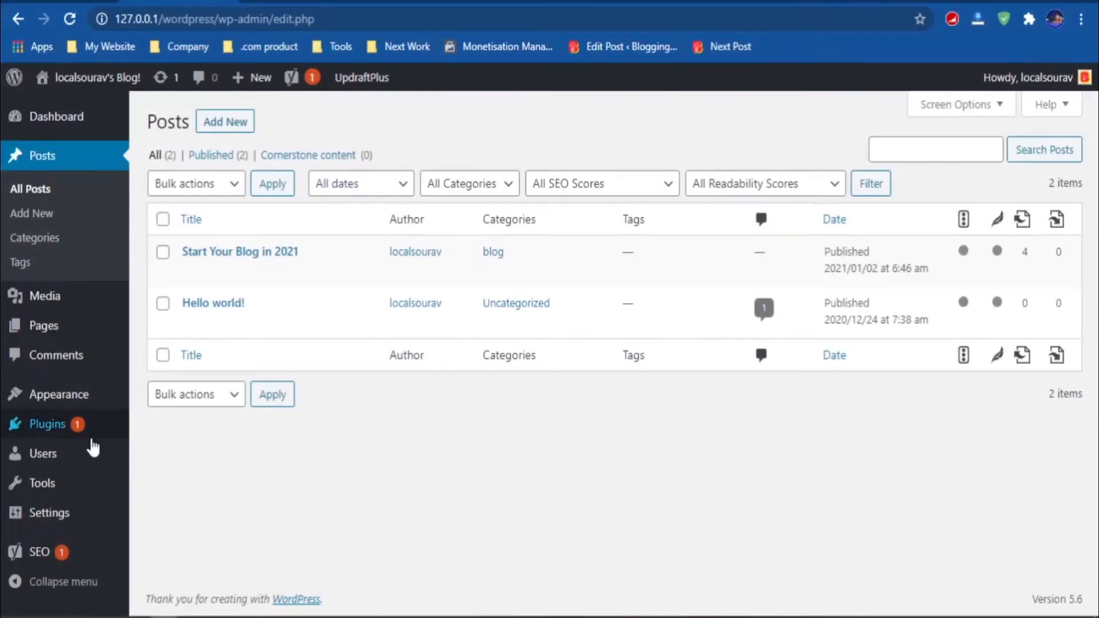
mouse_move(77, 430)
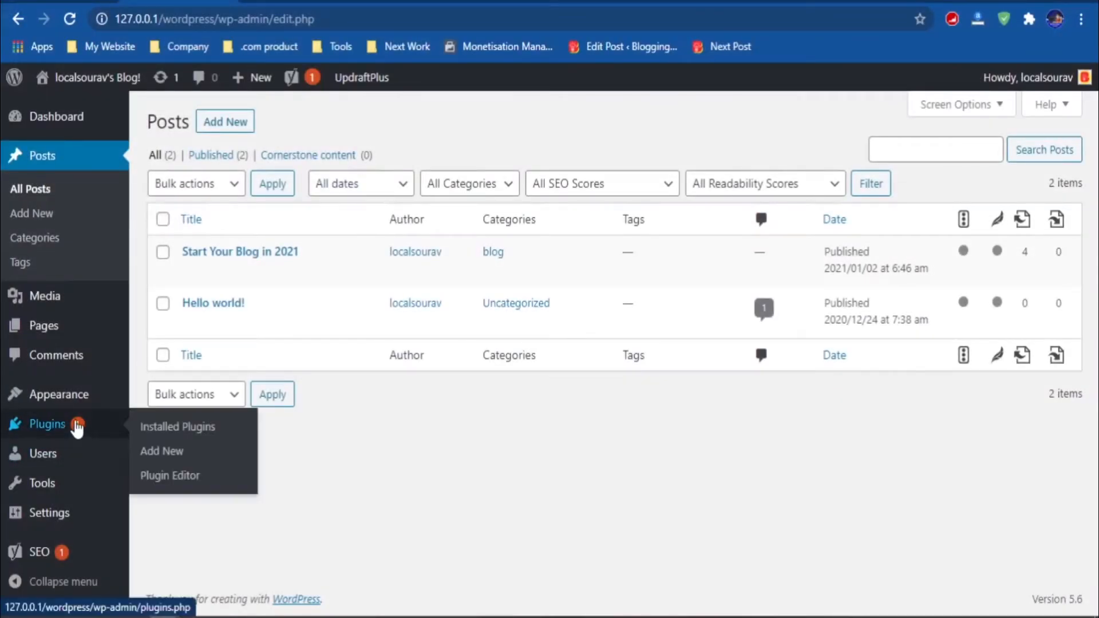
mouse_move(86, 395)
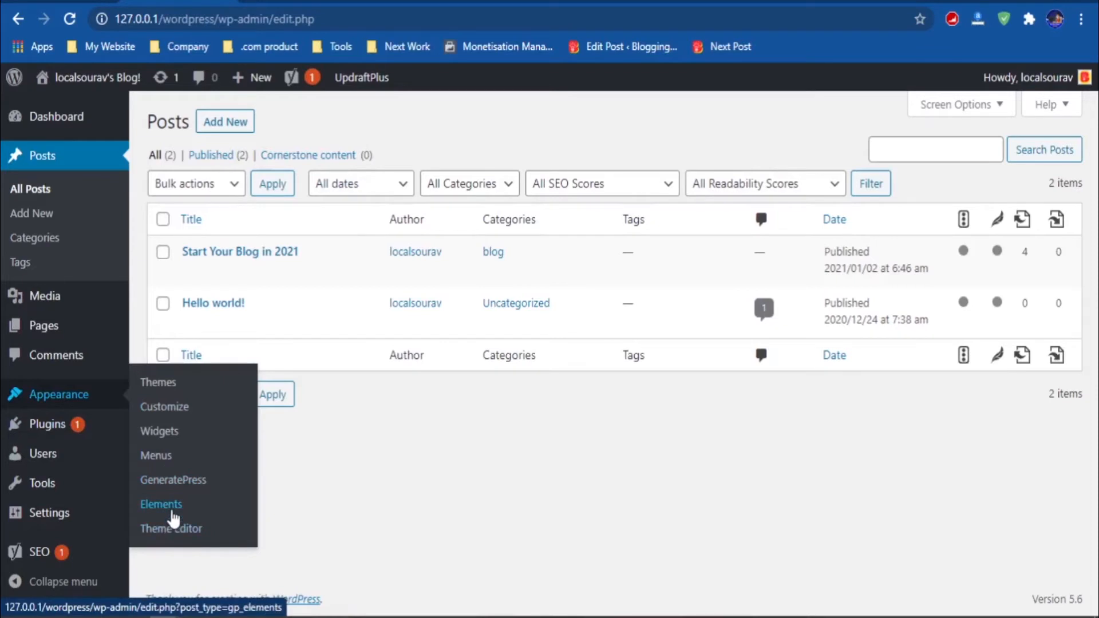
right_click(173, 518)
left_click(269, 345)
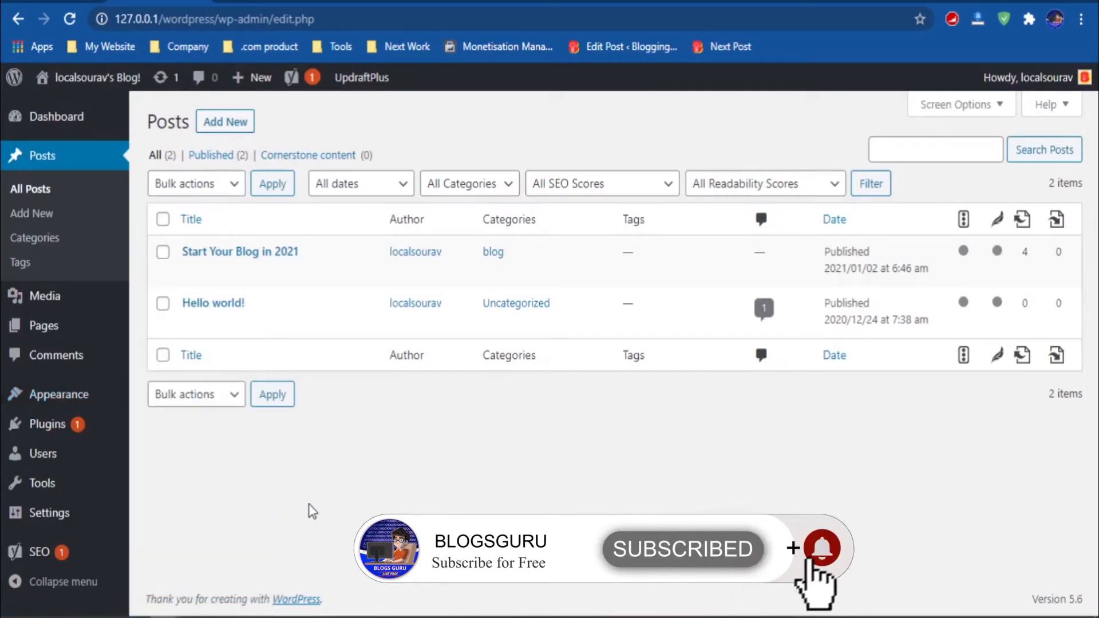
mouse_move(112, 408)
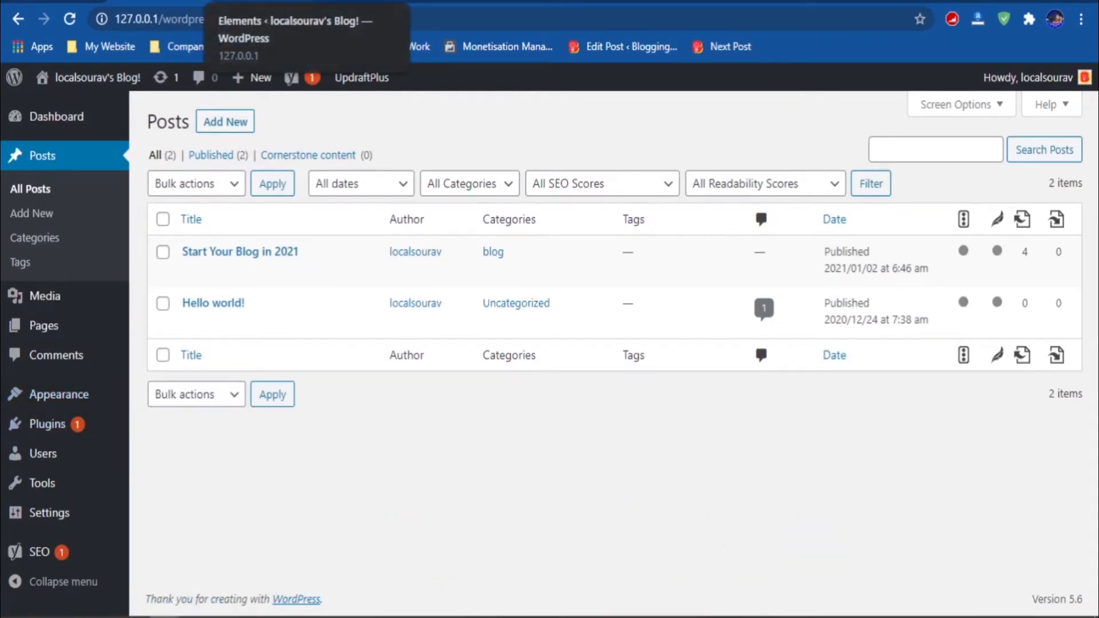
left_click(252, 1)
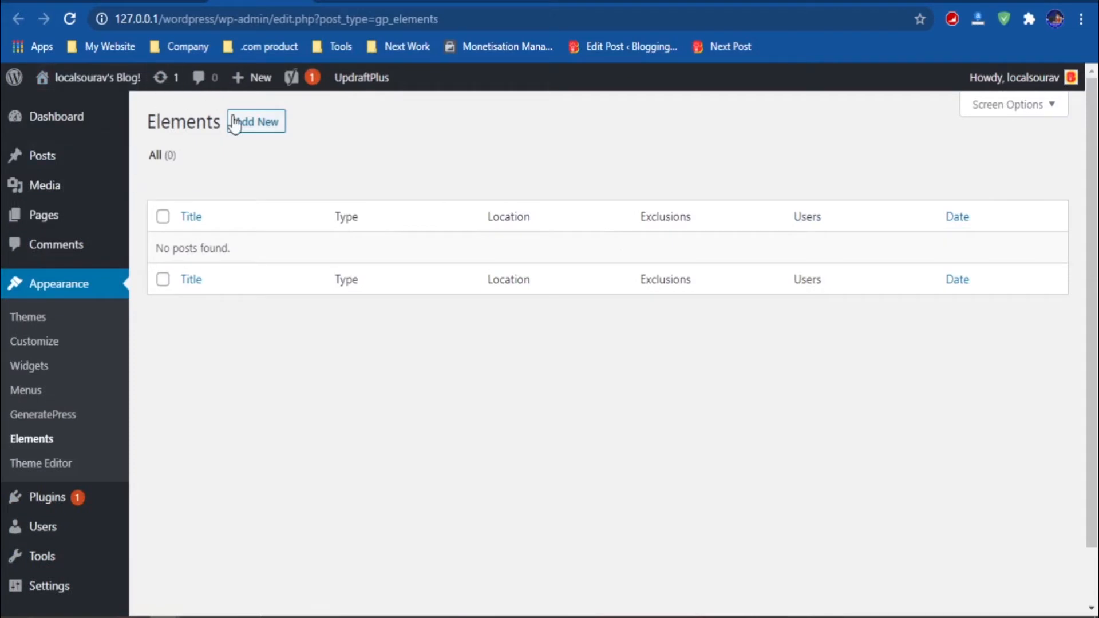
Add a new element of type Hook and title it Breadcrumbs.
left_click(255, 137)
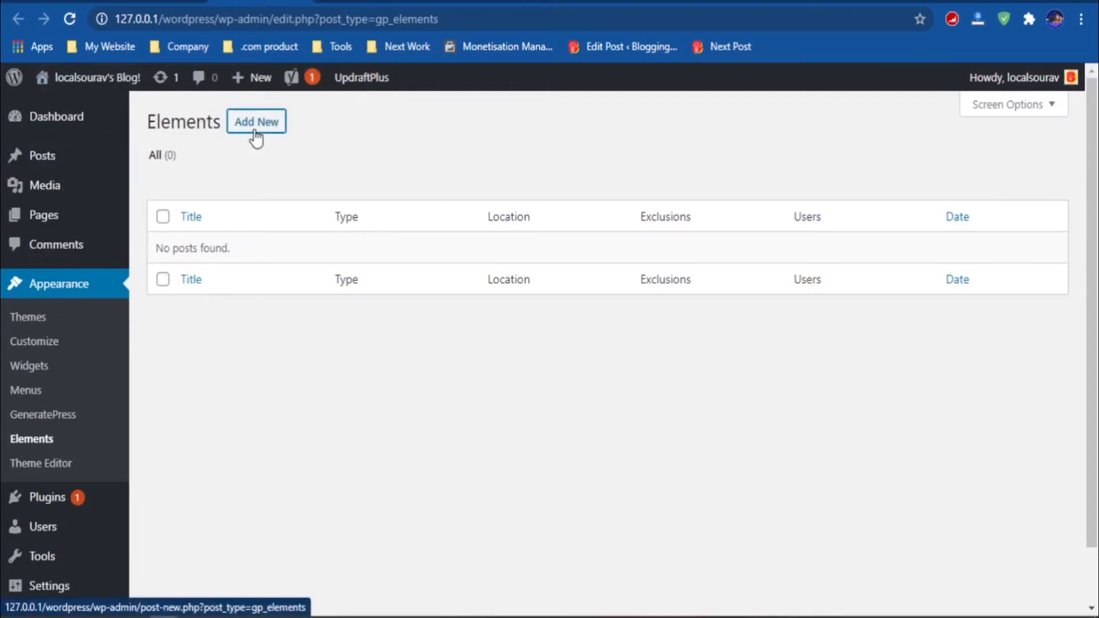
left_click(429, 297)
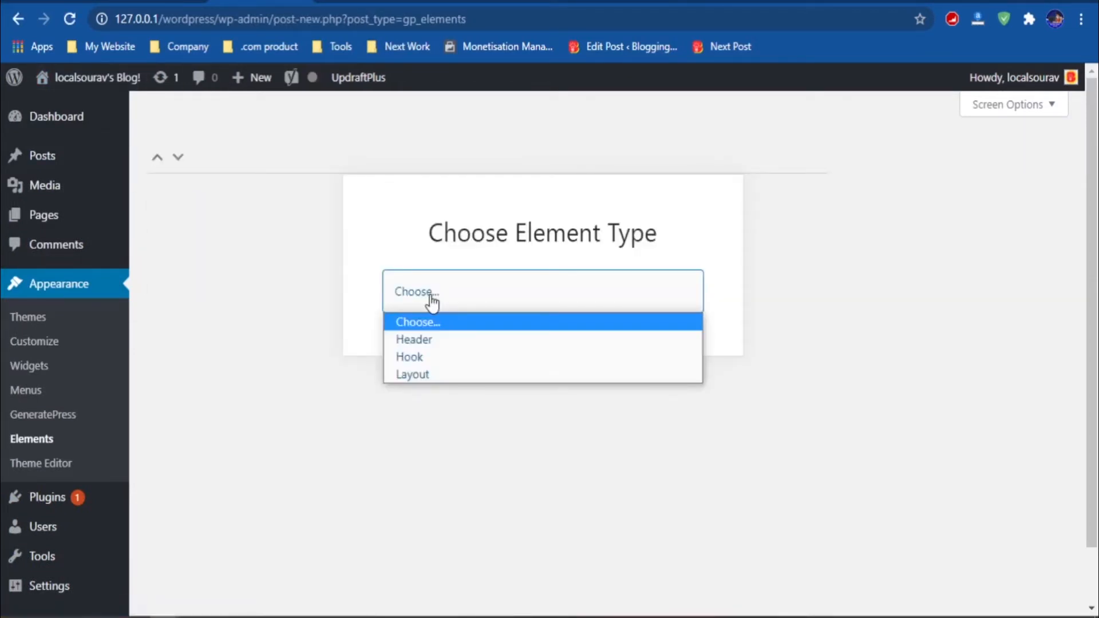
left_click(422, 356)
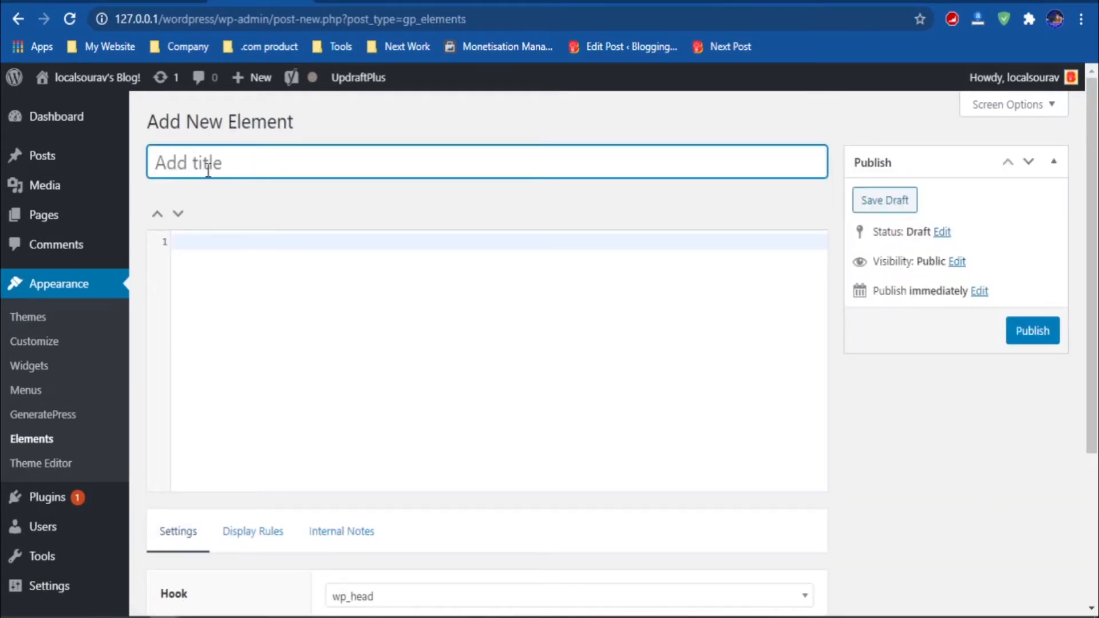
type("Breadcrumbs")
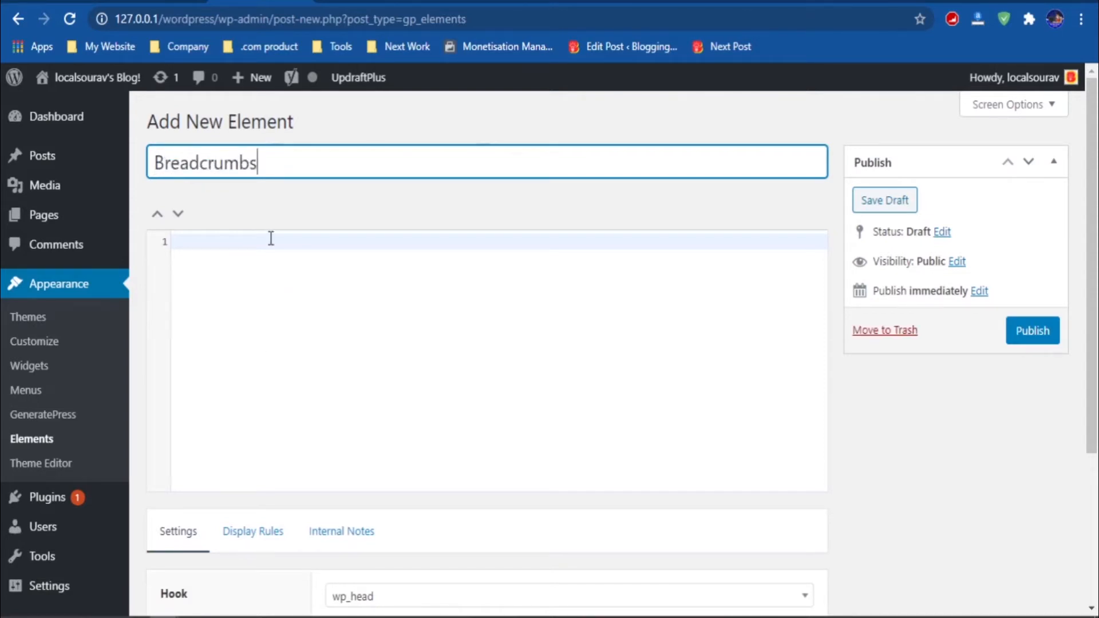
Copy the PHP yoast_breadcrumb snippet from Yoast's help article and paste it into the Breadcrumbs element's code editor.
left_click(271, 239)
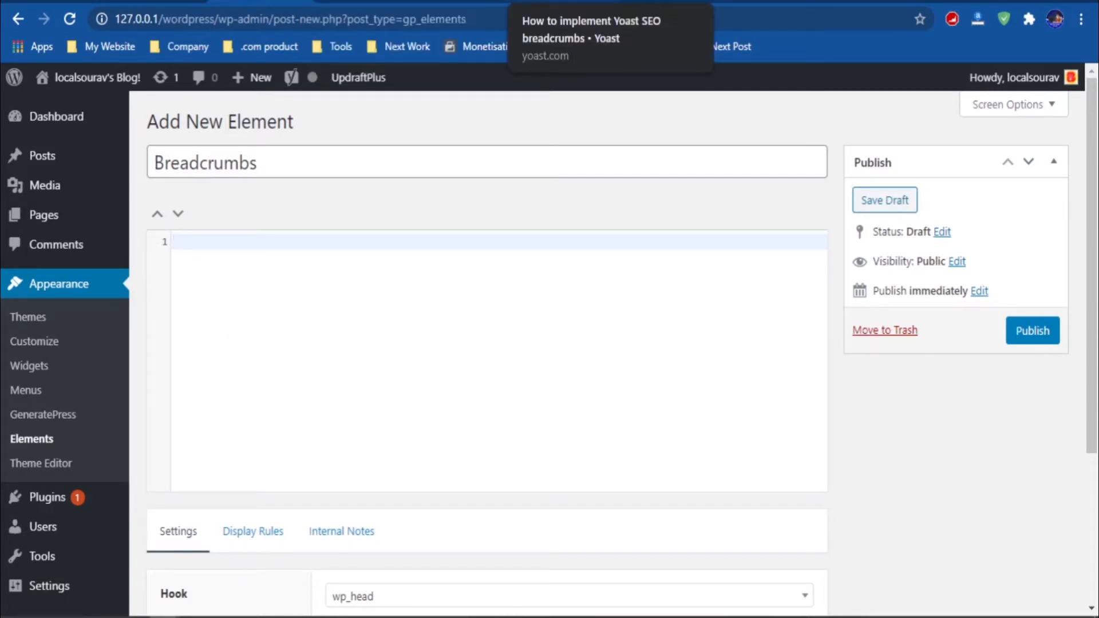
left_click(563, 3)
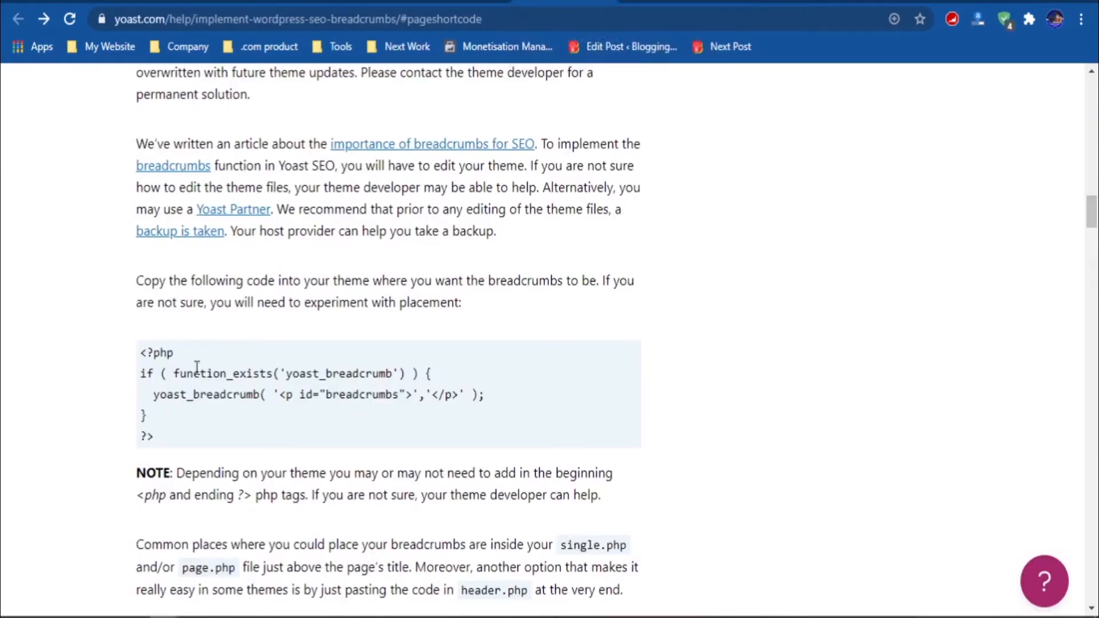
left_click_drag(139, 346, 155, 438)
key("ctrl+c")
right_click(229, 395)
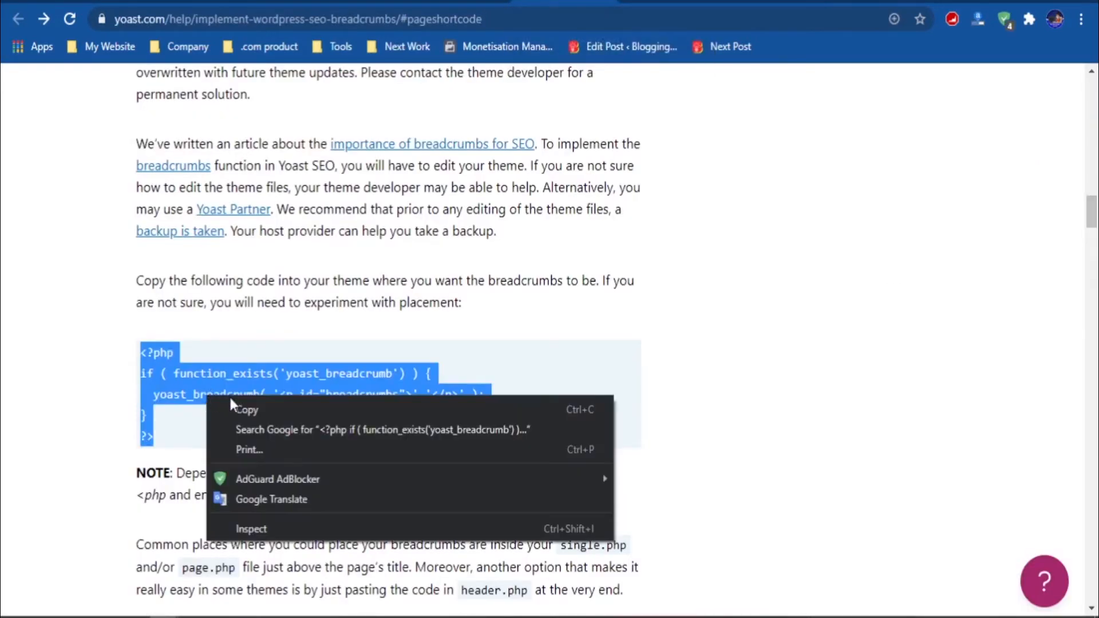
left_click(238, 407)
scroll(238, 395, "up", 7)
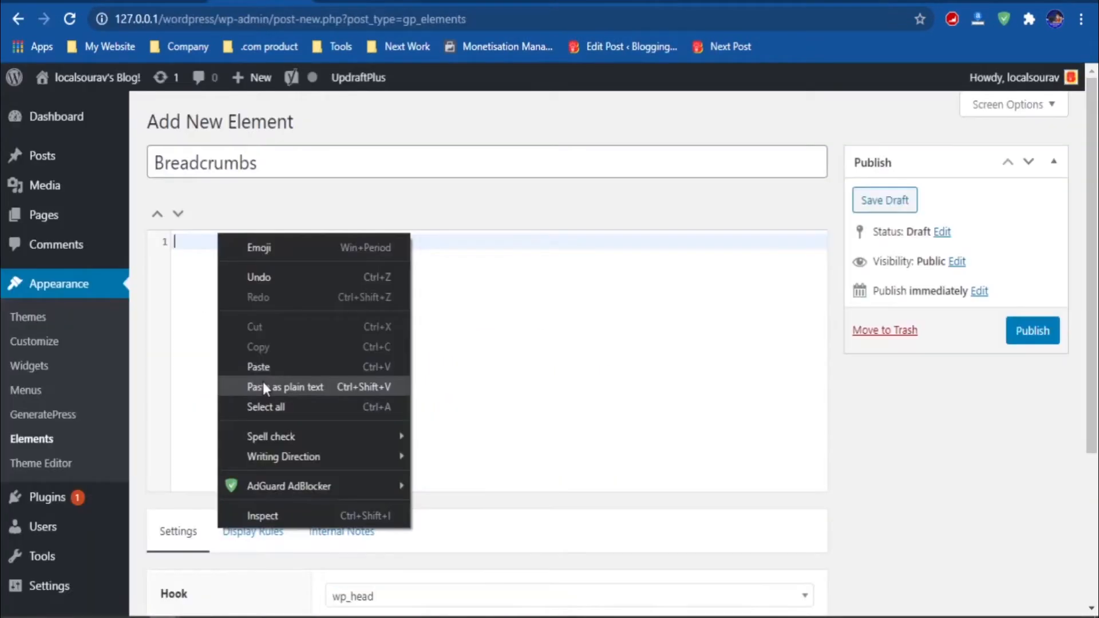
left_click(263, 383)
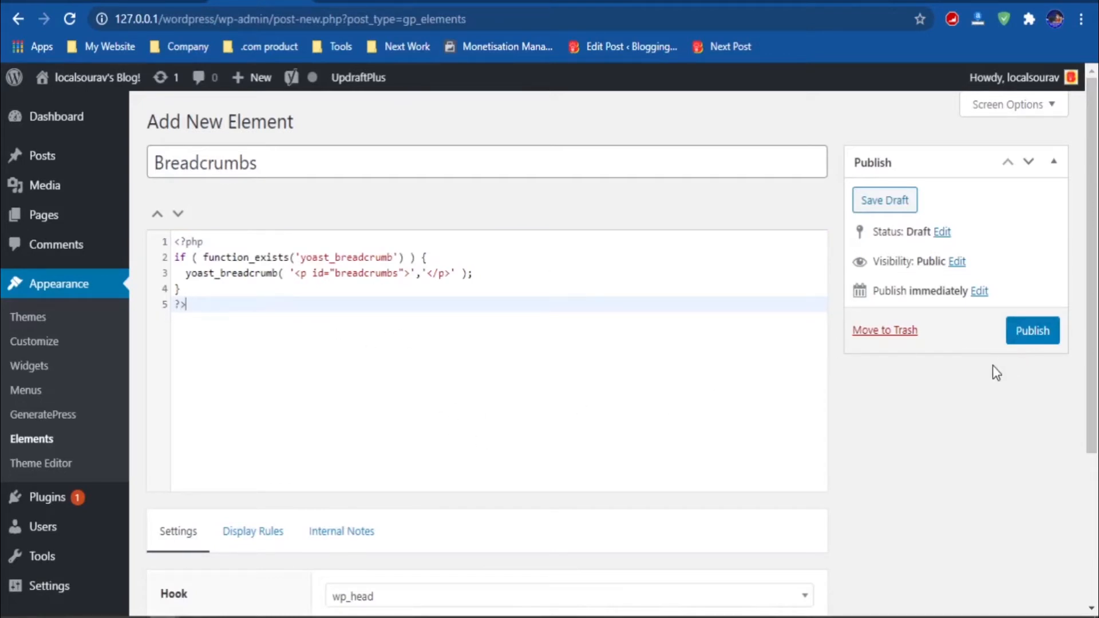
Set the Breadcrumbs element's hook to before_entry_title.
scroll(993, 365, "down", 4)
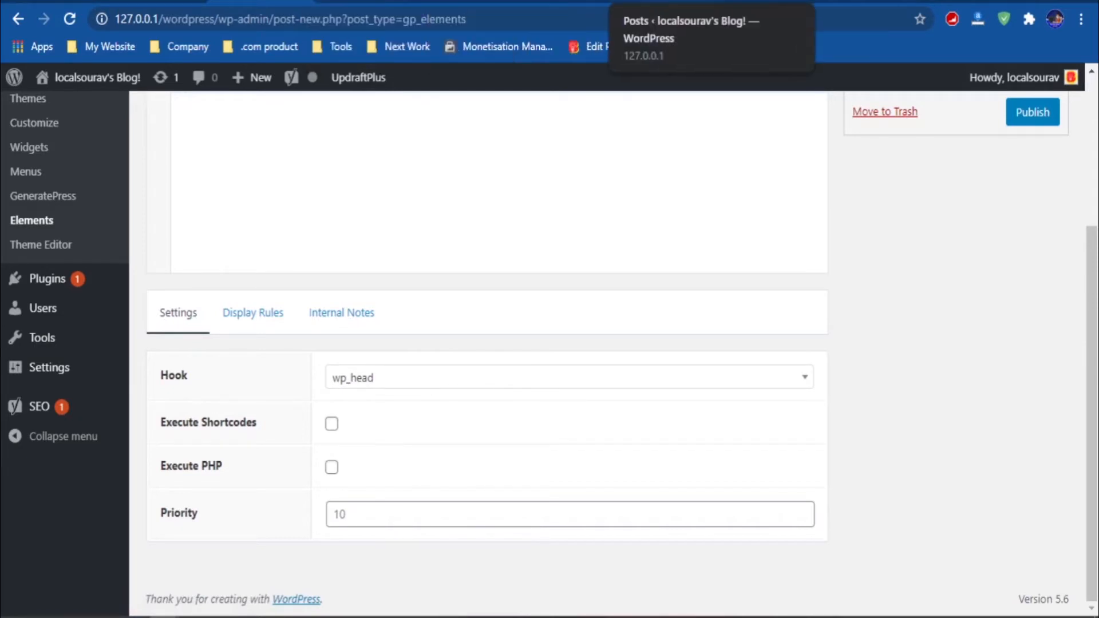
left_click(157, 3)
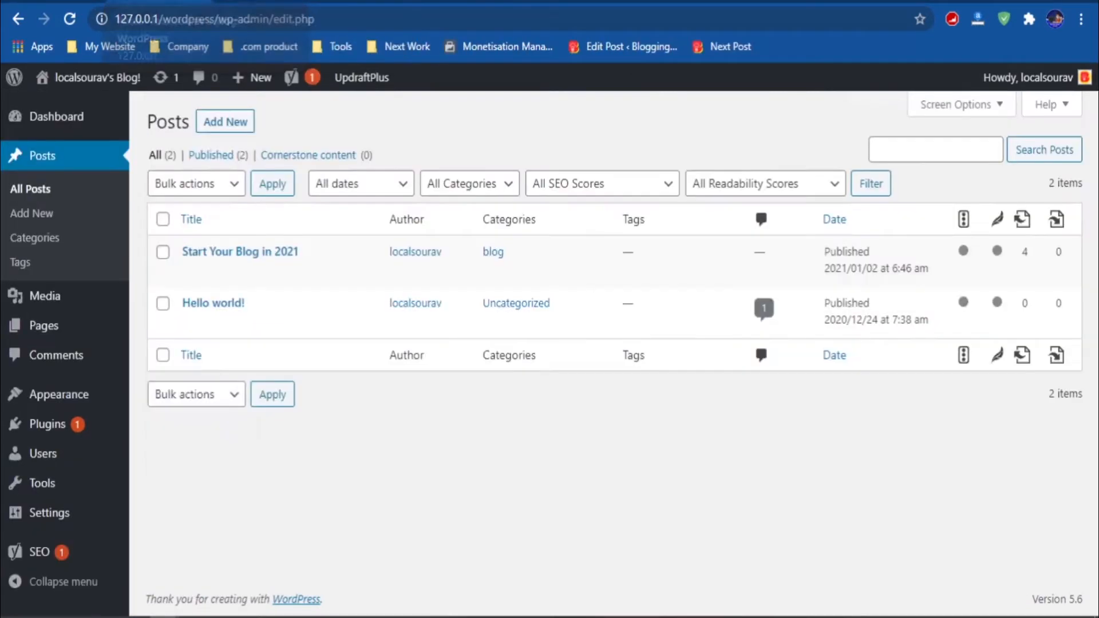
middle_click(305, 273)
left_click(271, 3)
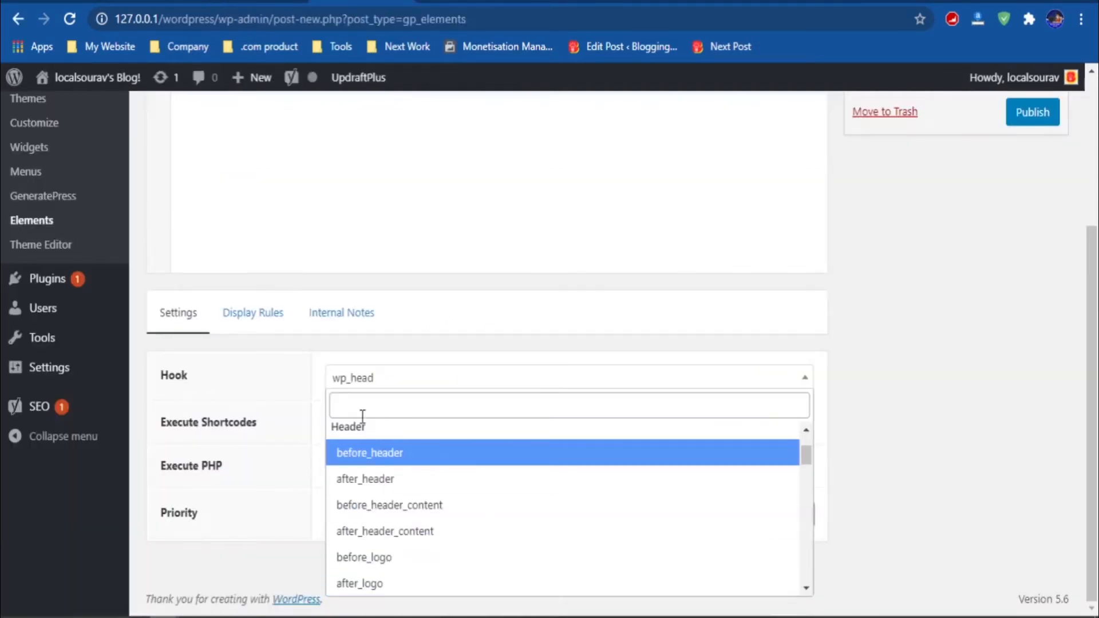
type("generate_before_entry_title")
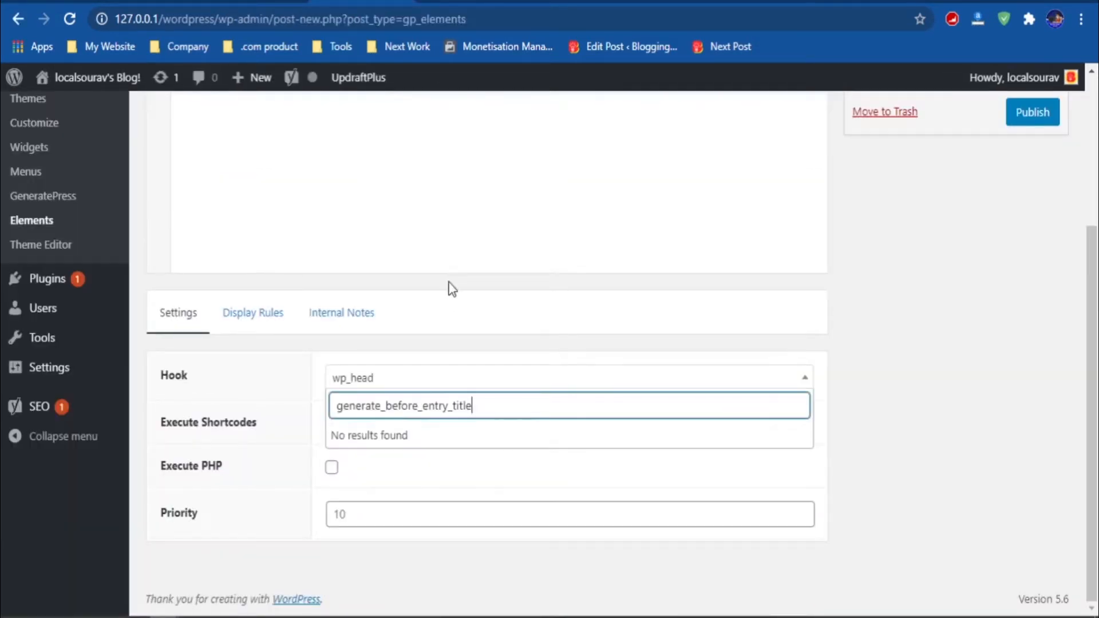
left_click(305, 384)
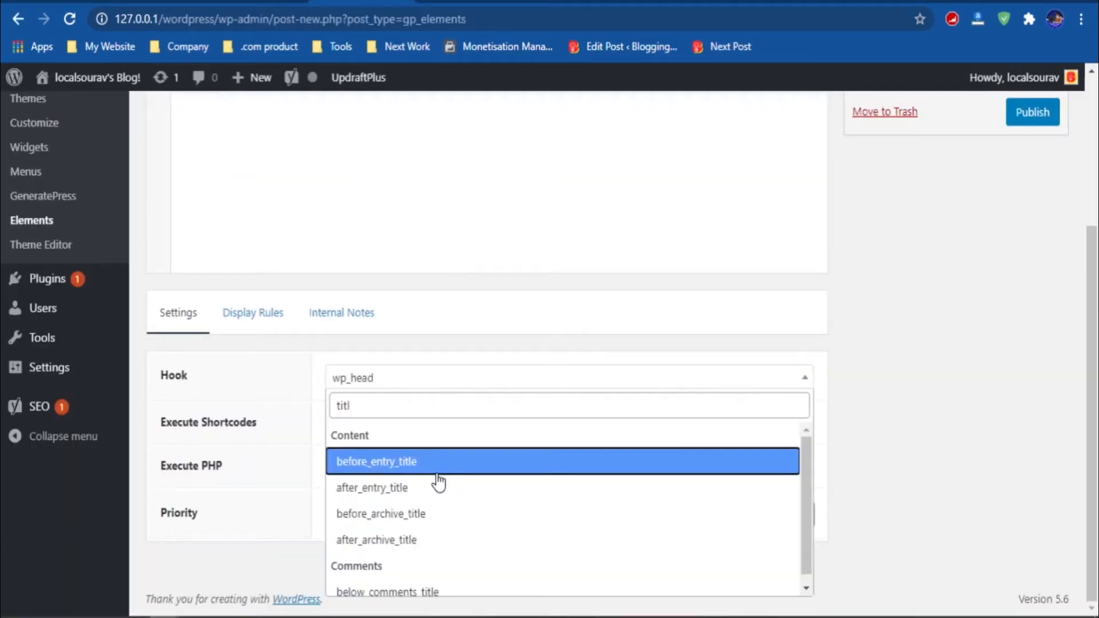
left_click(437, 463)
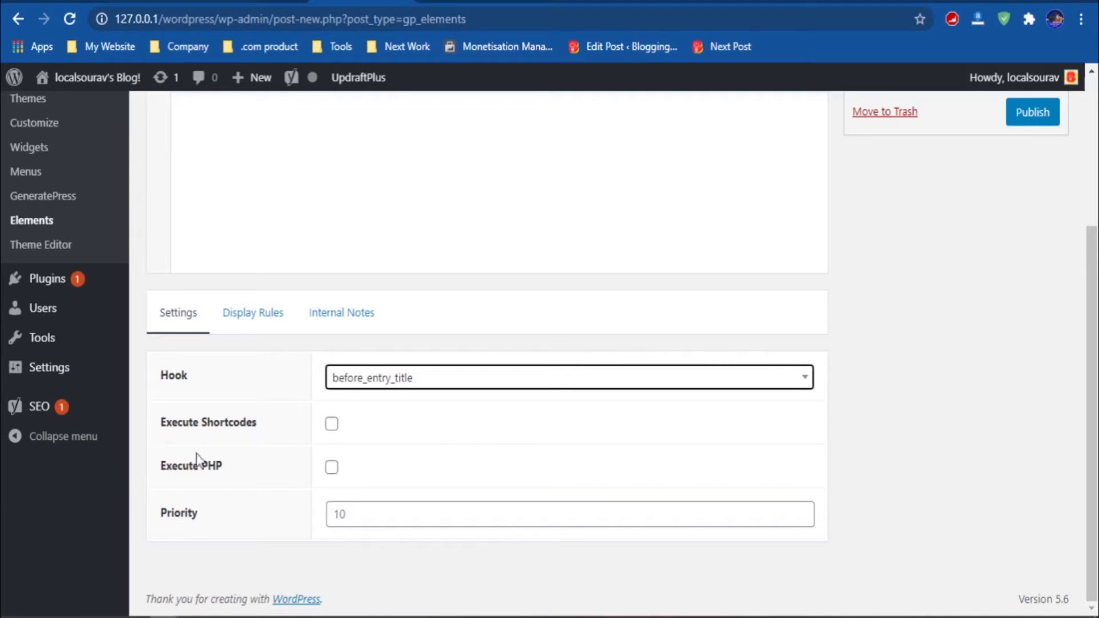
Enable Execute PHP for the Breadcrumbs element.
scroll(250, 371, "up", 4)
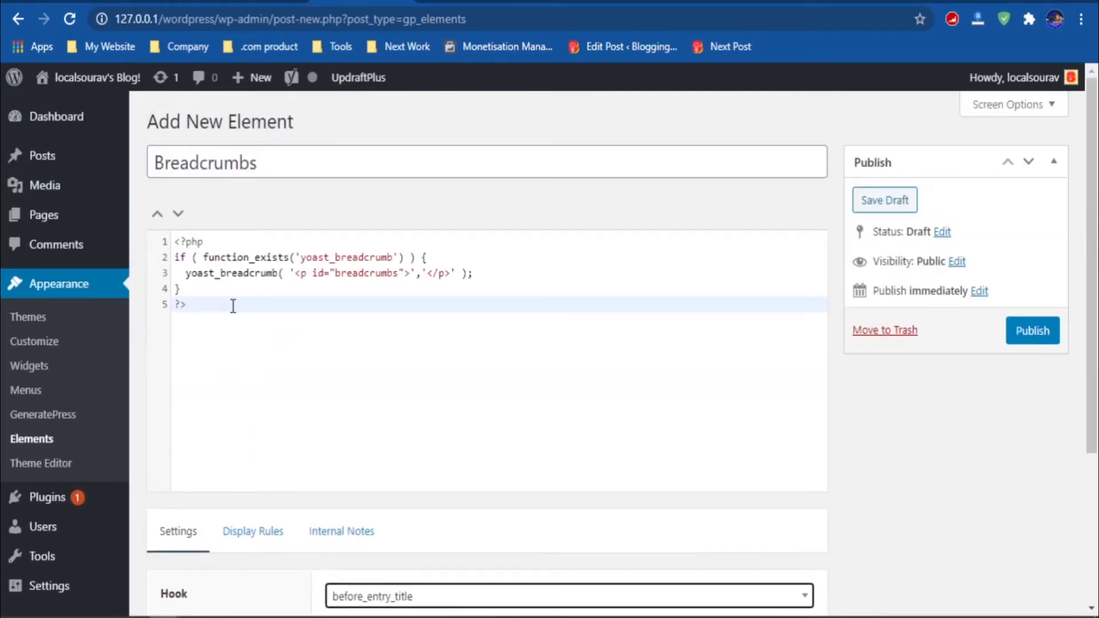
scroll(233, 306, "down", 4)
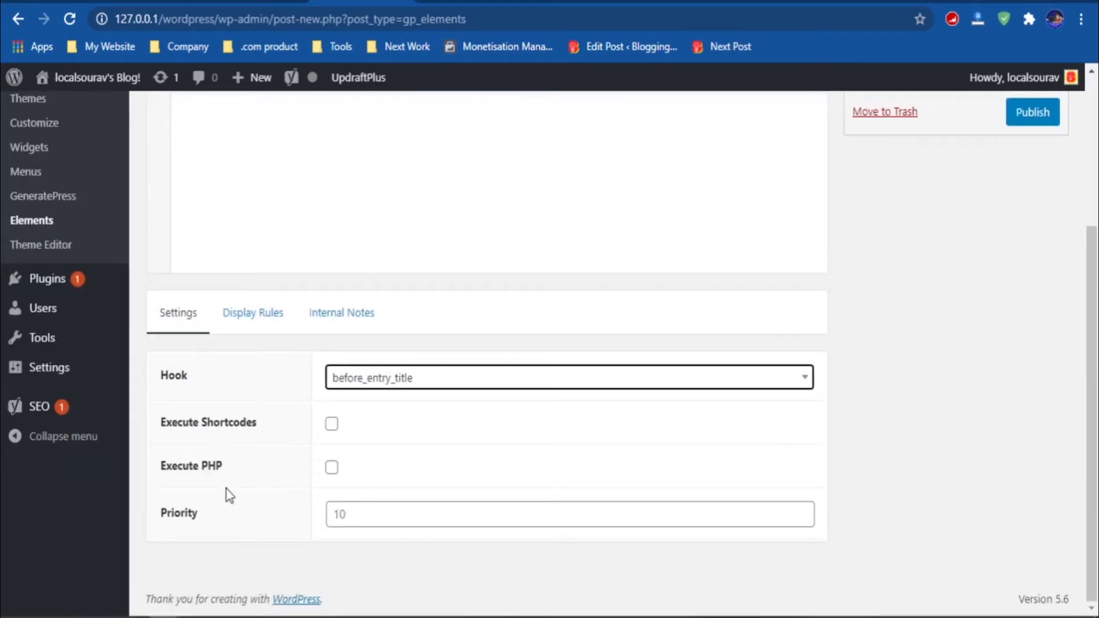
left_click(331, 469)
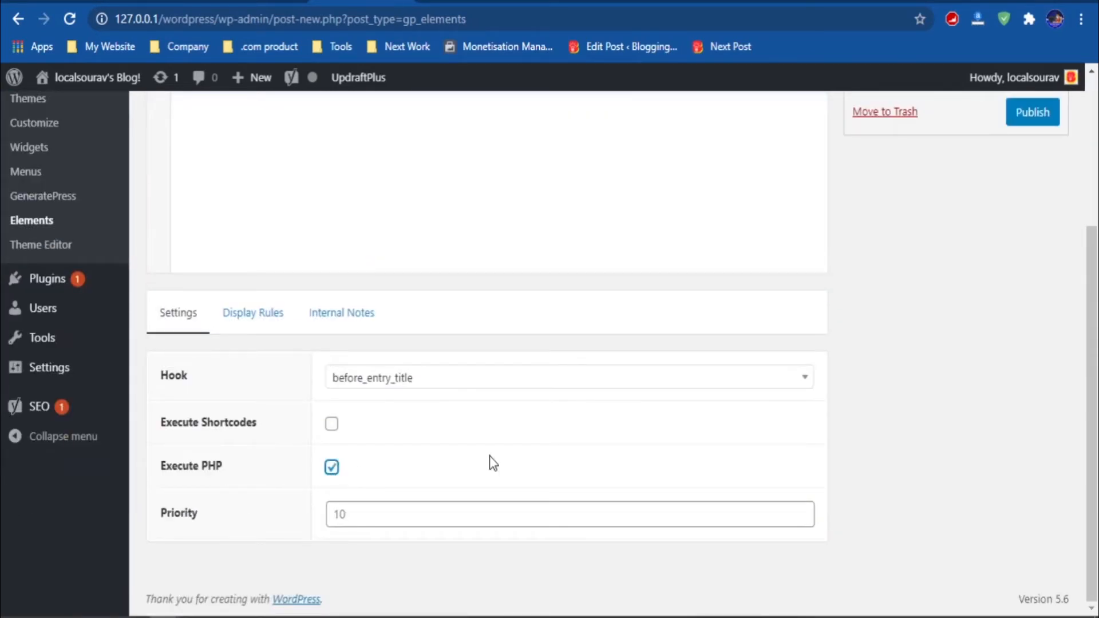
Set the element's display location to Post with All Posts and publish the element.
left_click(268, 313)
scroll(548, 434, "down", 7)
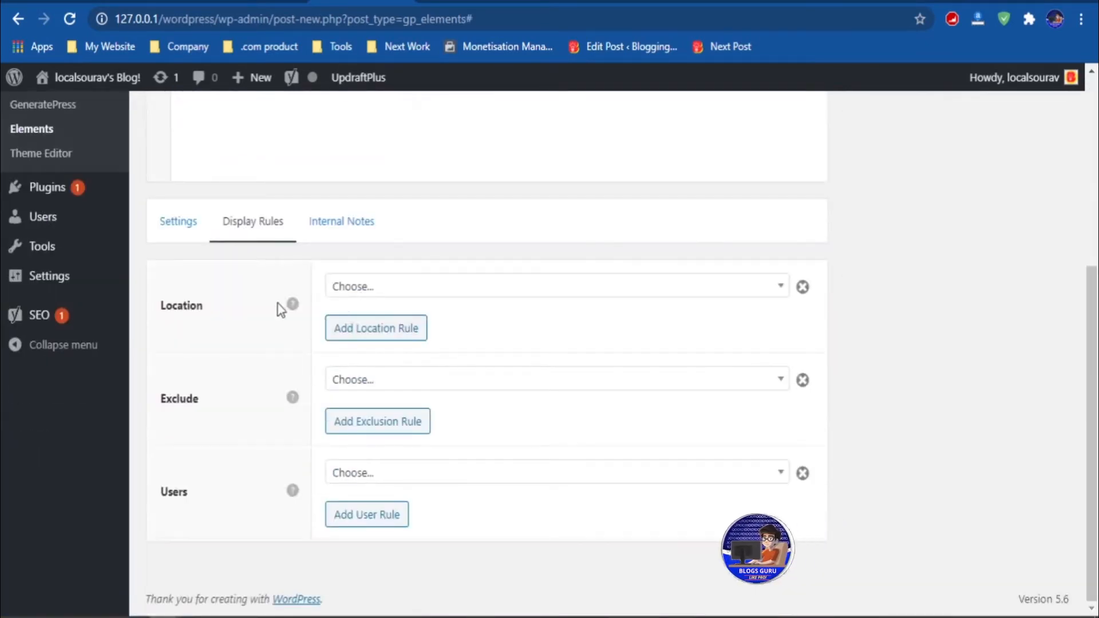
left_click(372, 288)
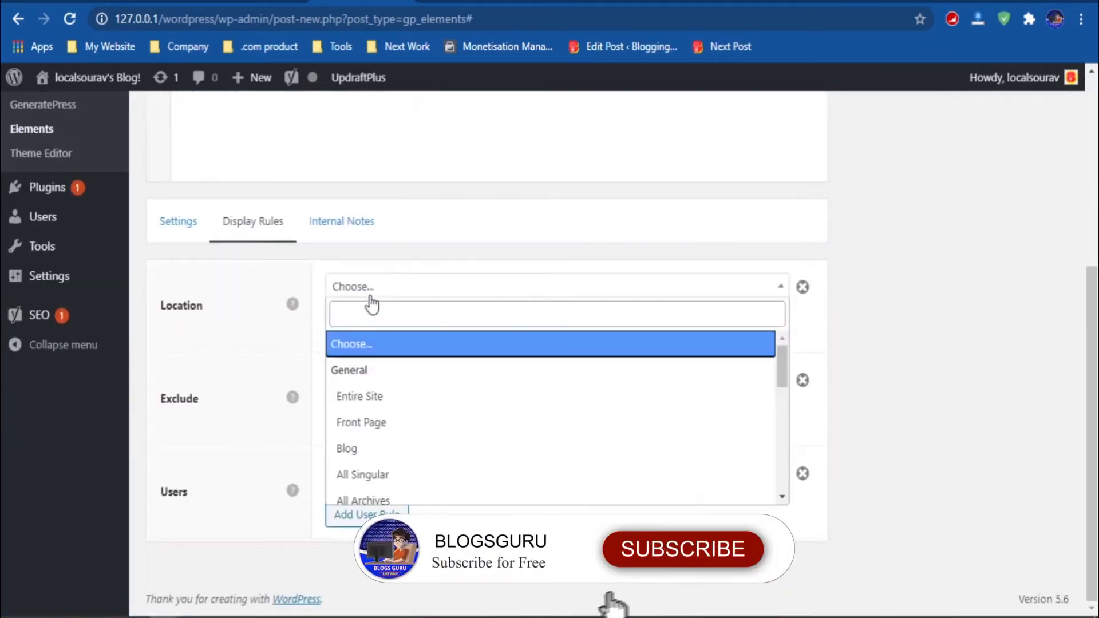
scroll(401, 452, "down", 4)
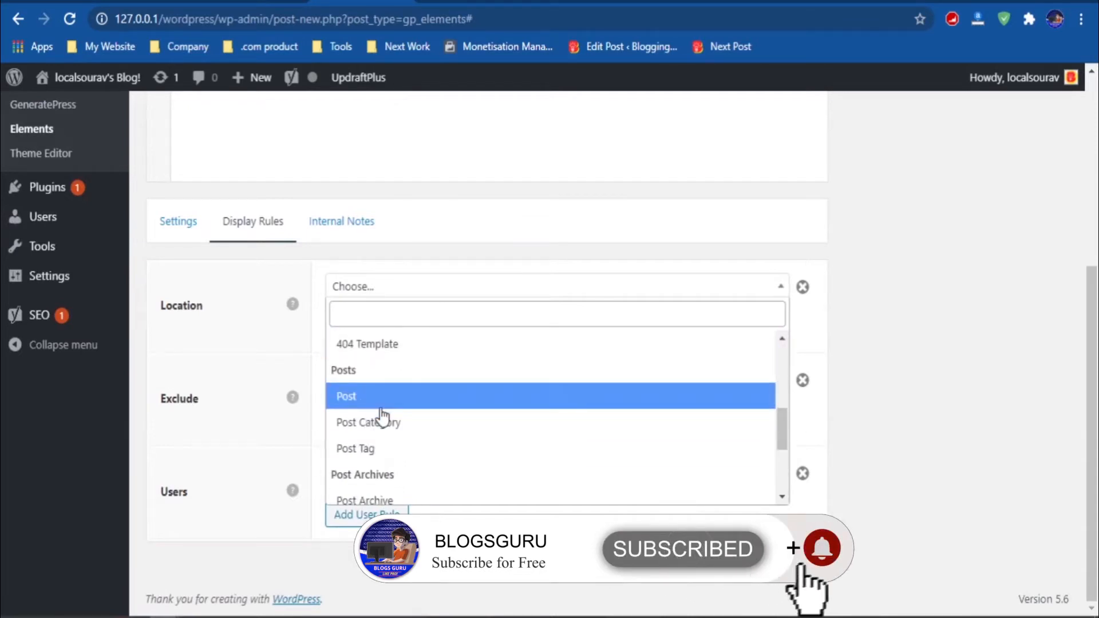
left_click(412, 406)
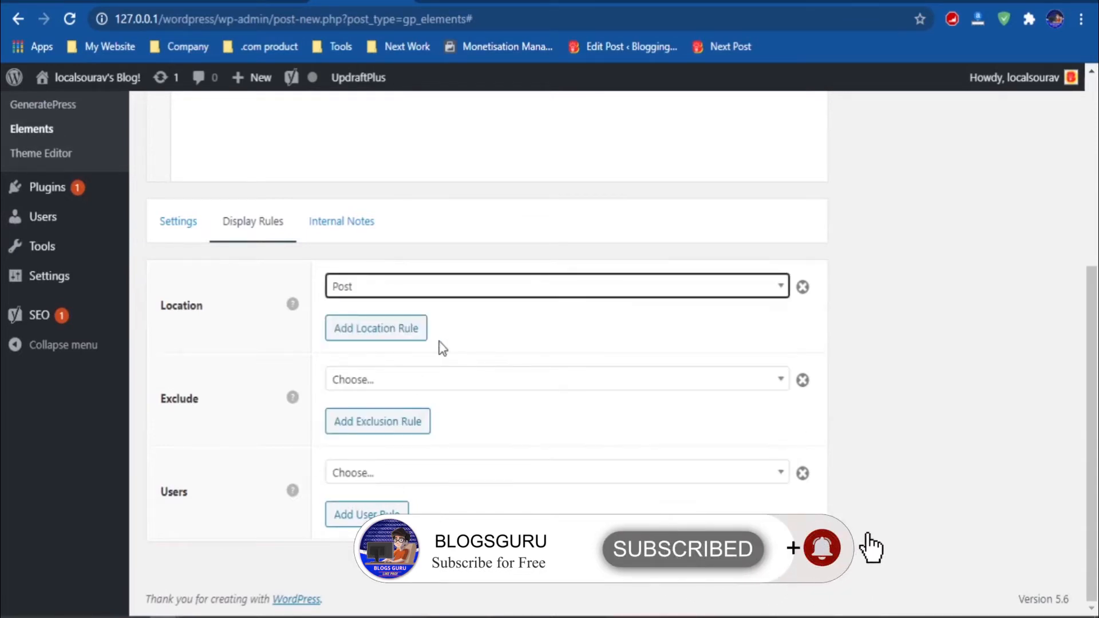
left_click(621, 297)
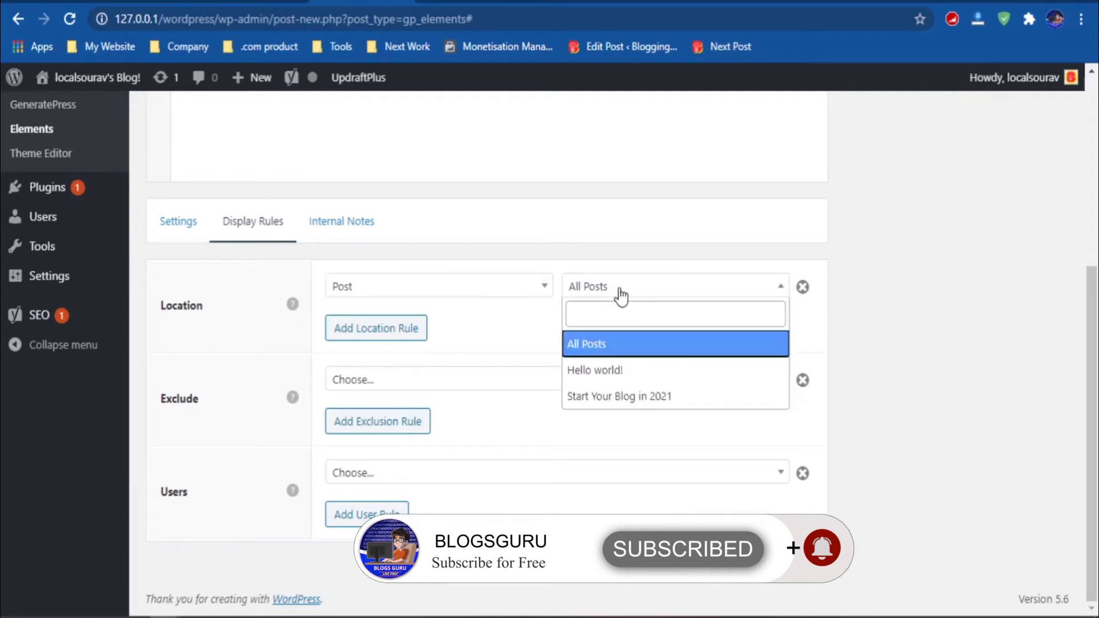
left_click(578, 344)
left_click(449, 291)
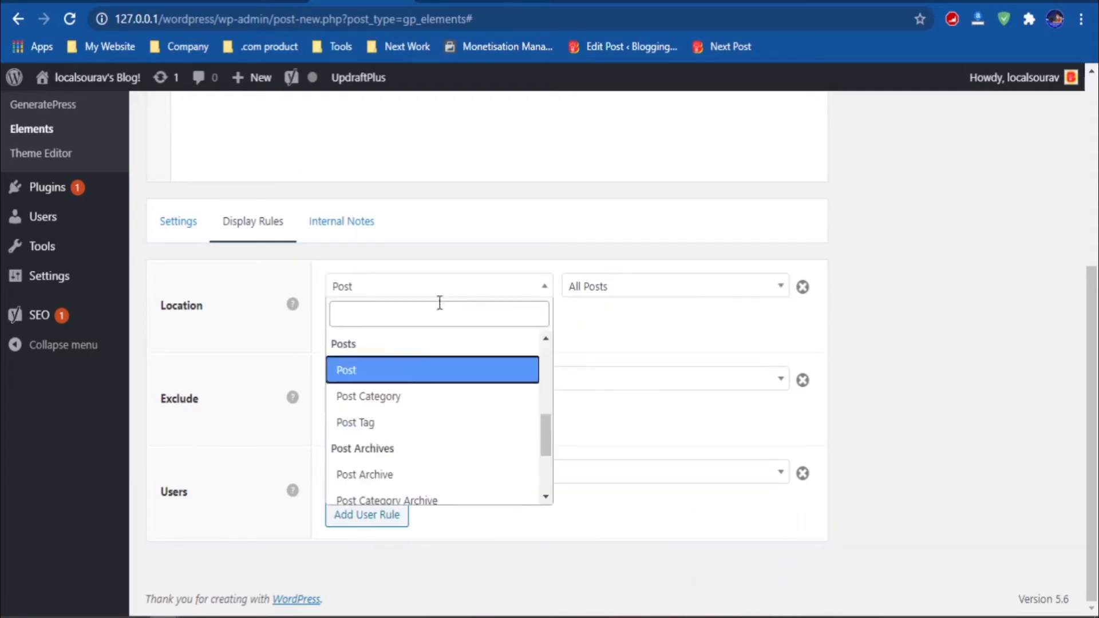
left_click(400, 401)
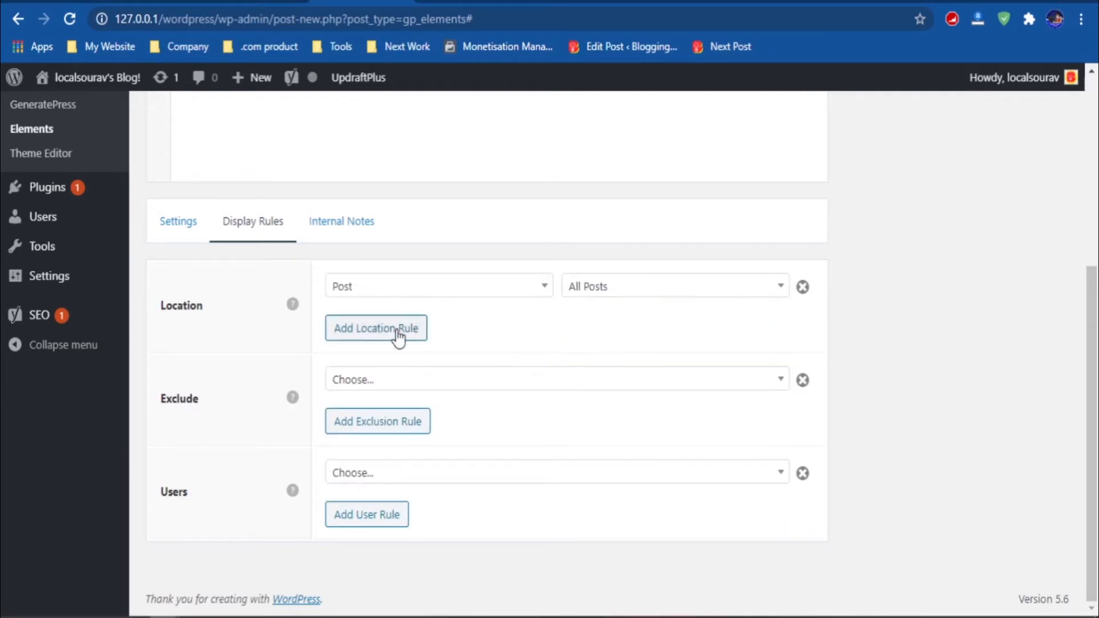
scroll(719, 418, "up", 5)
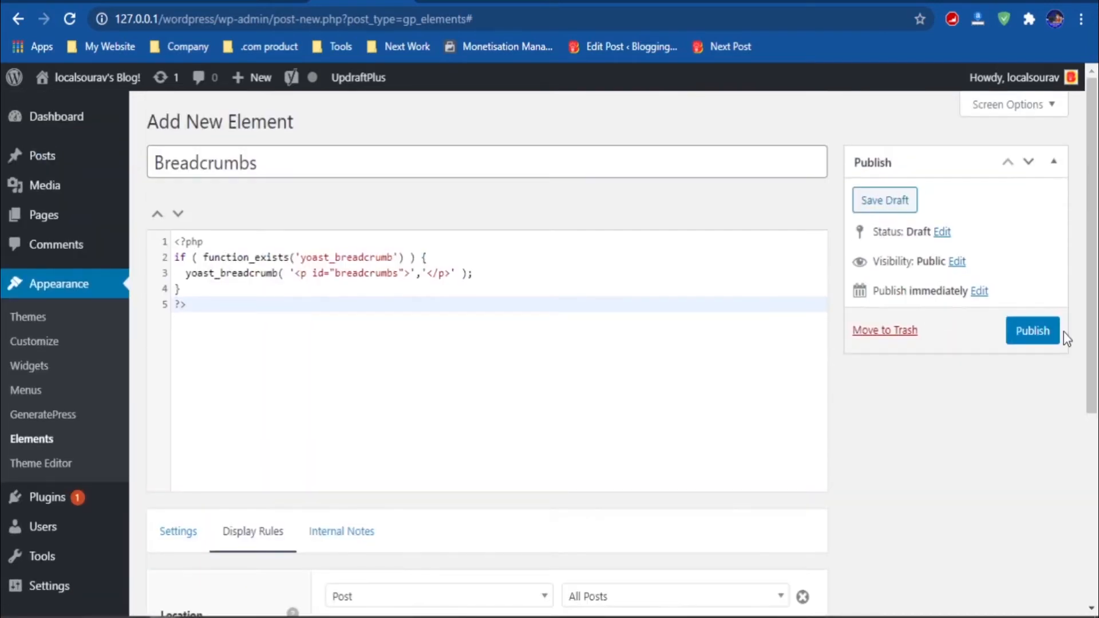
left_click(1016, 330)
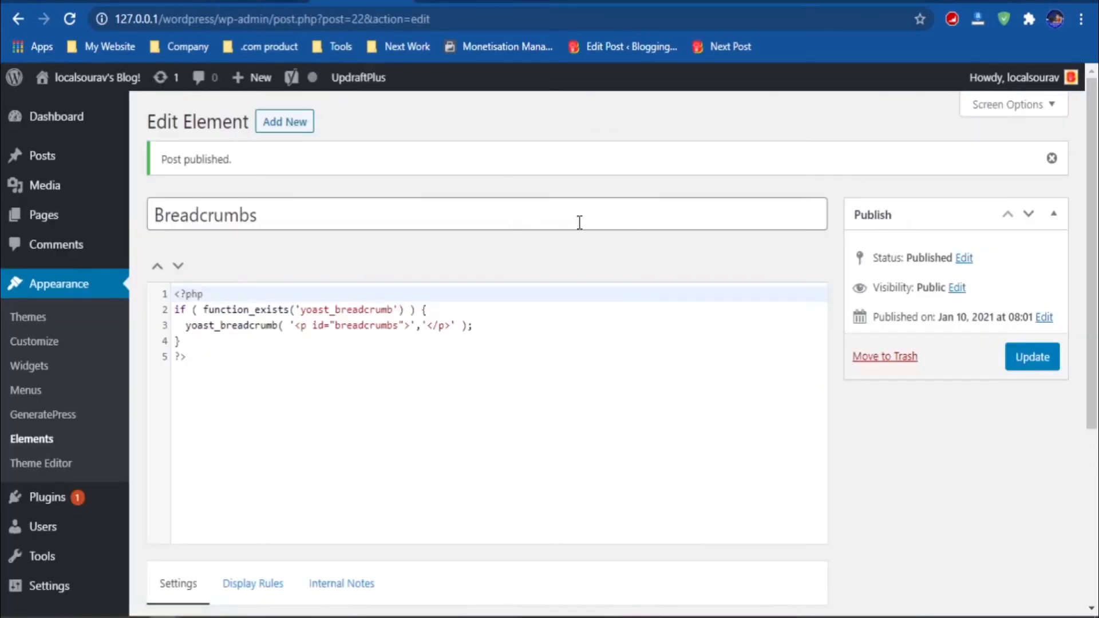
Change the Breadcrumbs element's hook to after_entry_title and update the element.
scroll(578, 223, "down", 5)
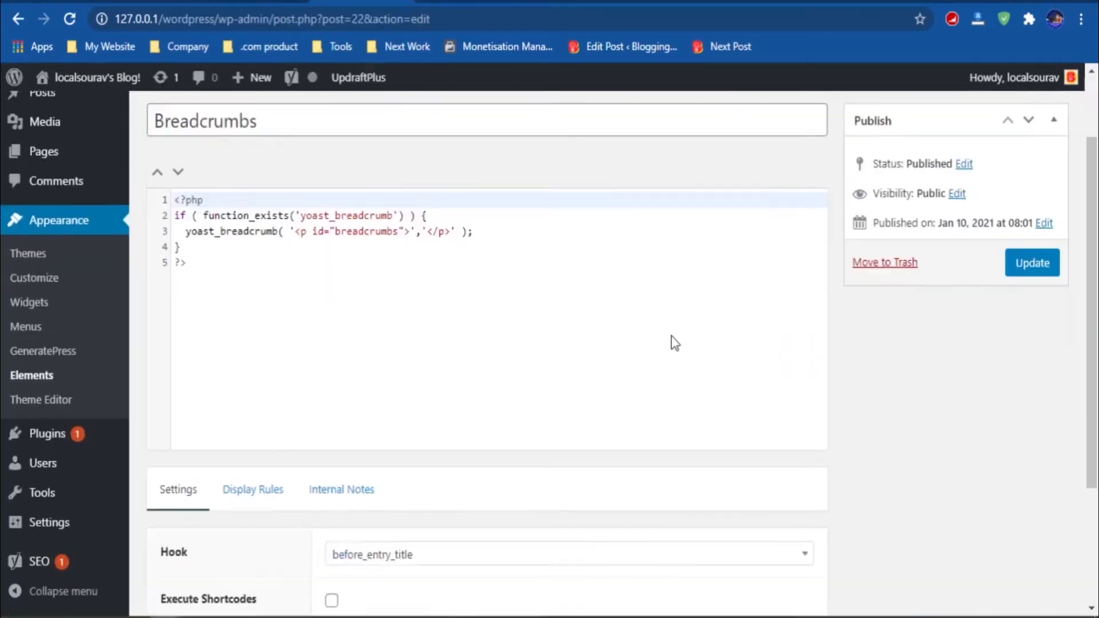
left_click(393, 378)
left_click(369, 515)
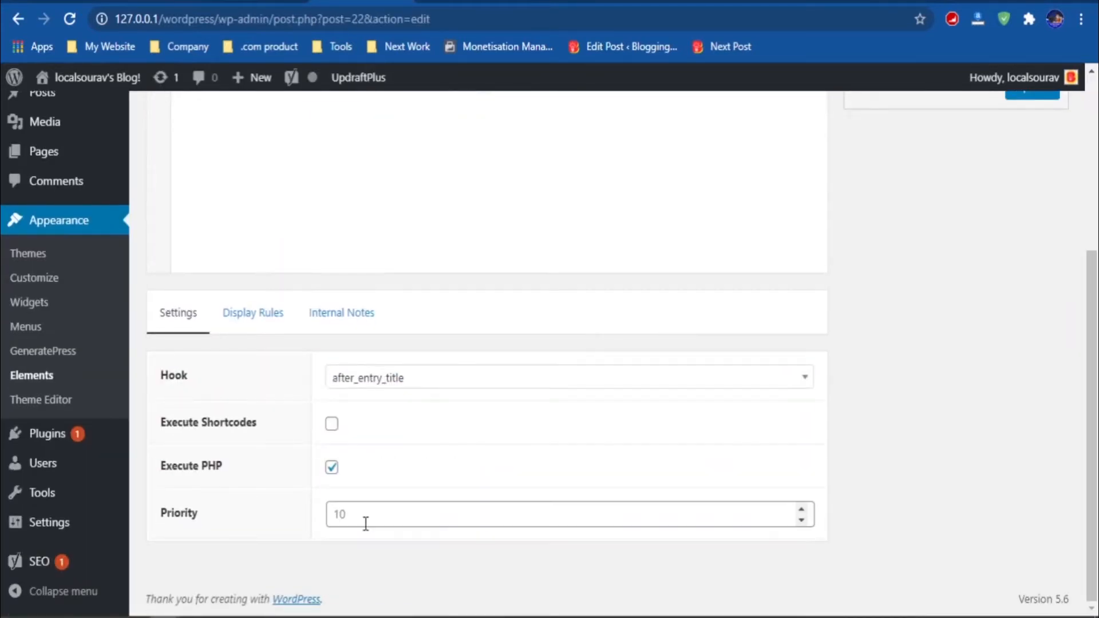
scroll(1008, 318, "up", 2)
scroll(1014, 332, "up", 3)
left_click(1033, 361)
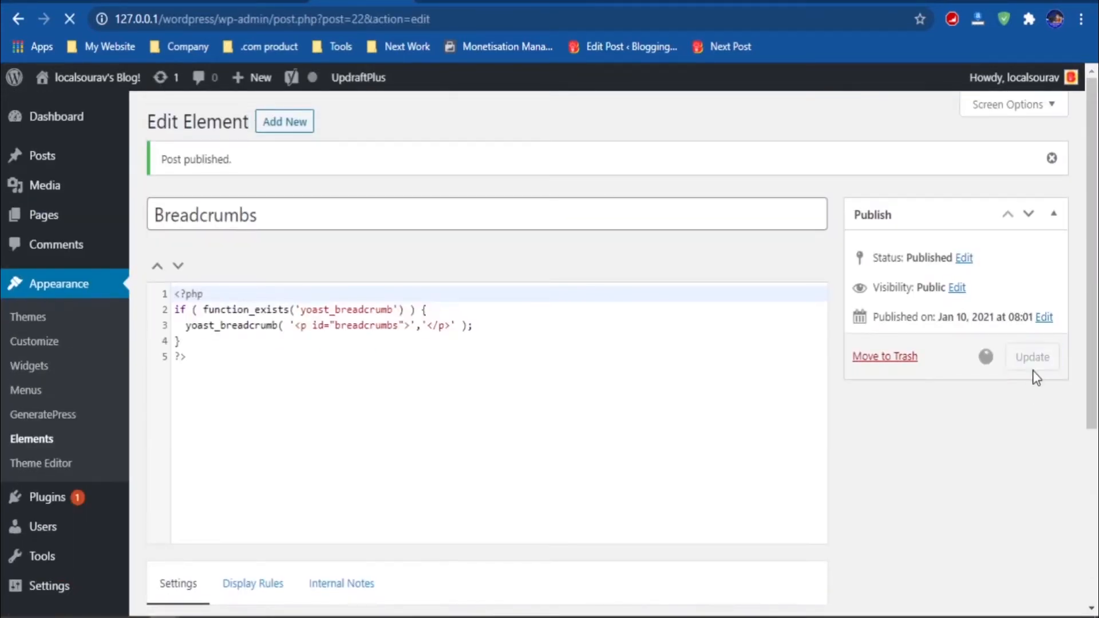
Reload the Start Your Blog in 2021 post and check where the breadcrumb trail is placed relative to the title.
left_click(256, 3)
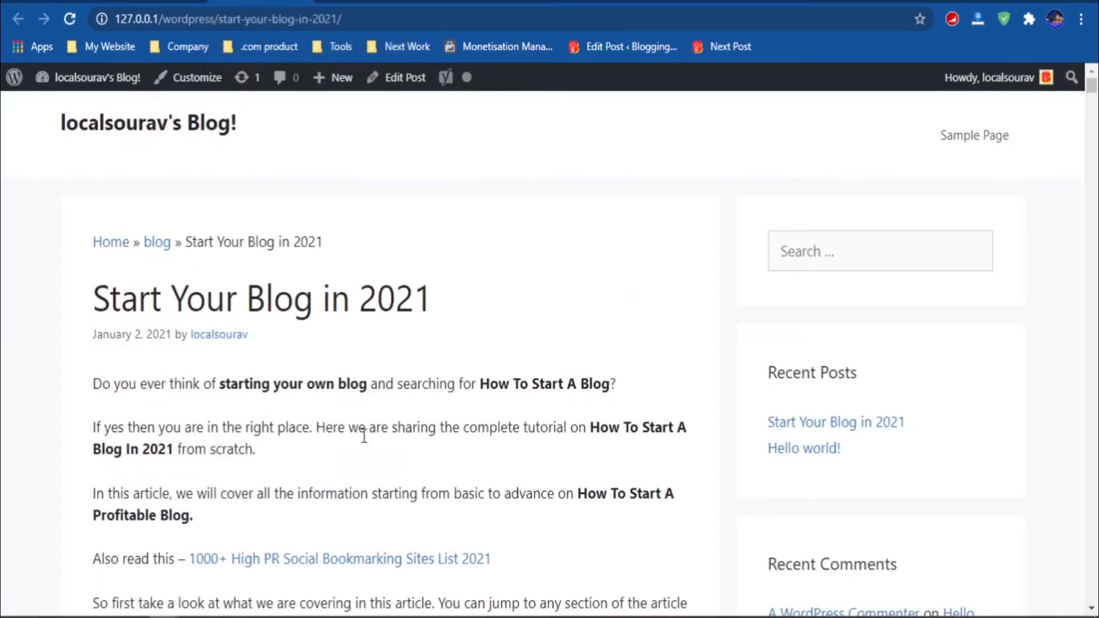
left_click(78, 19)
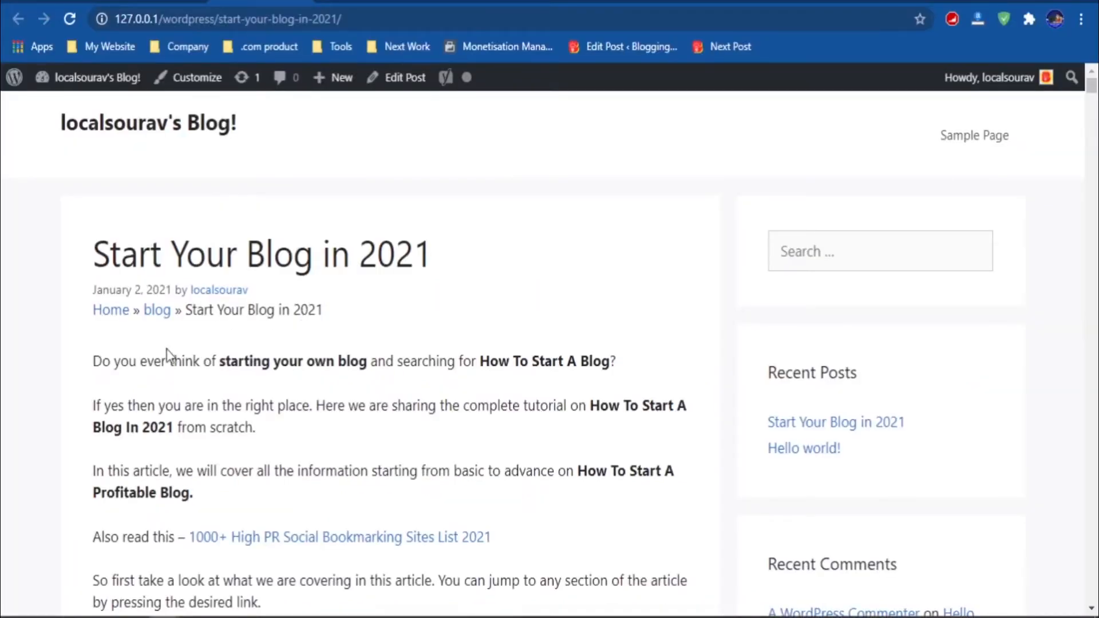
scroll(128, 221, "down", 2)
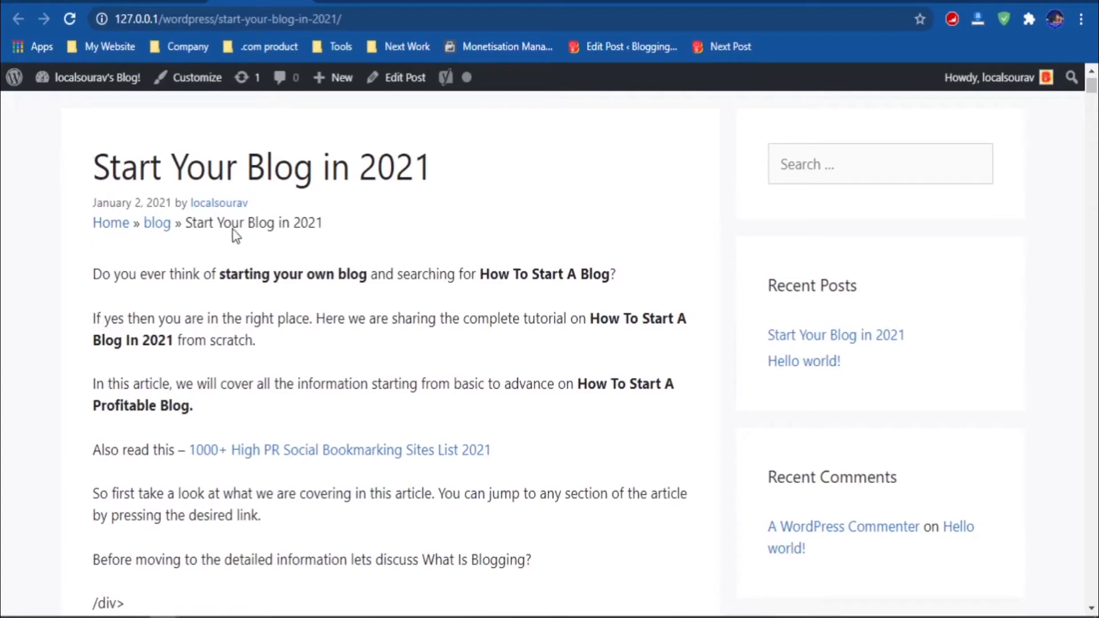
triple_click(345, 231)
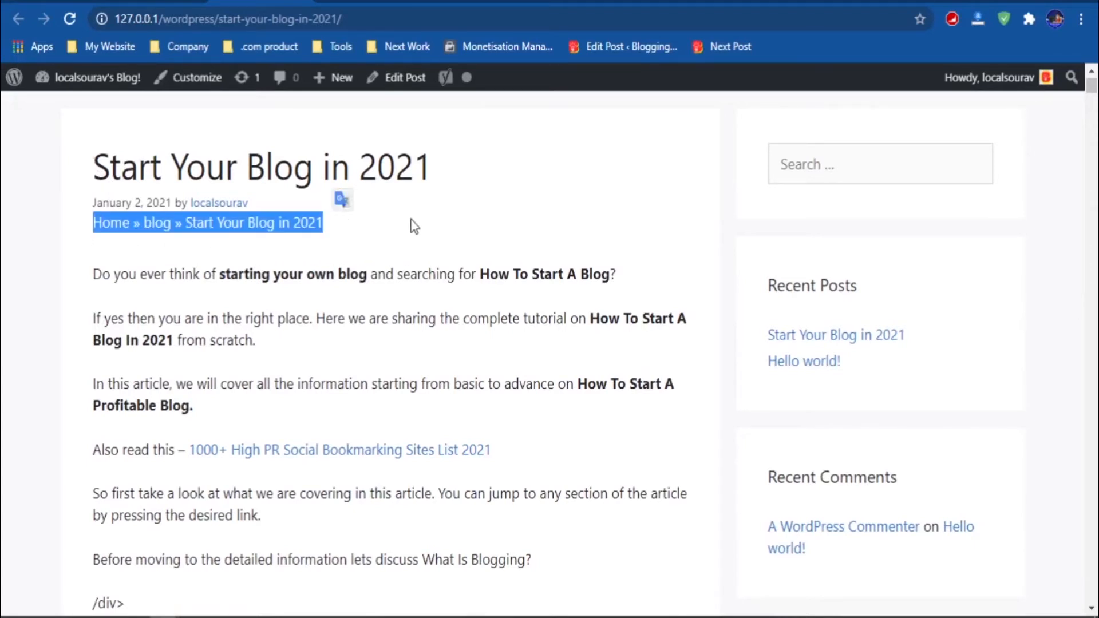
left_click(356, 232)
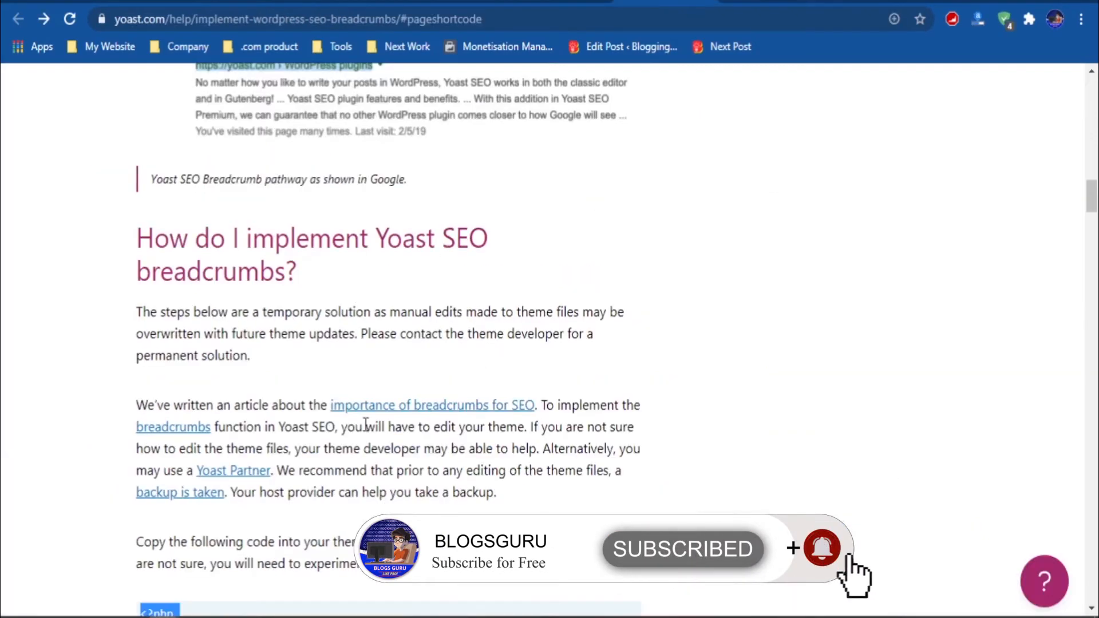
Review Yoast's help article for the Google breadcrumb pathway example, the page shortcode and the theme code section.
scroll(363, 422, "up", 7)
scroll(363, 418, "down", 3)
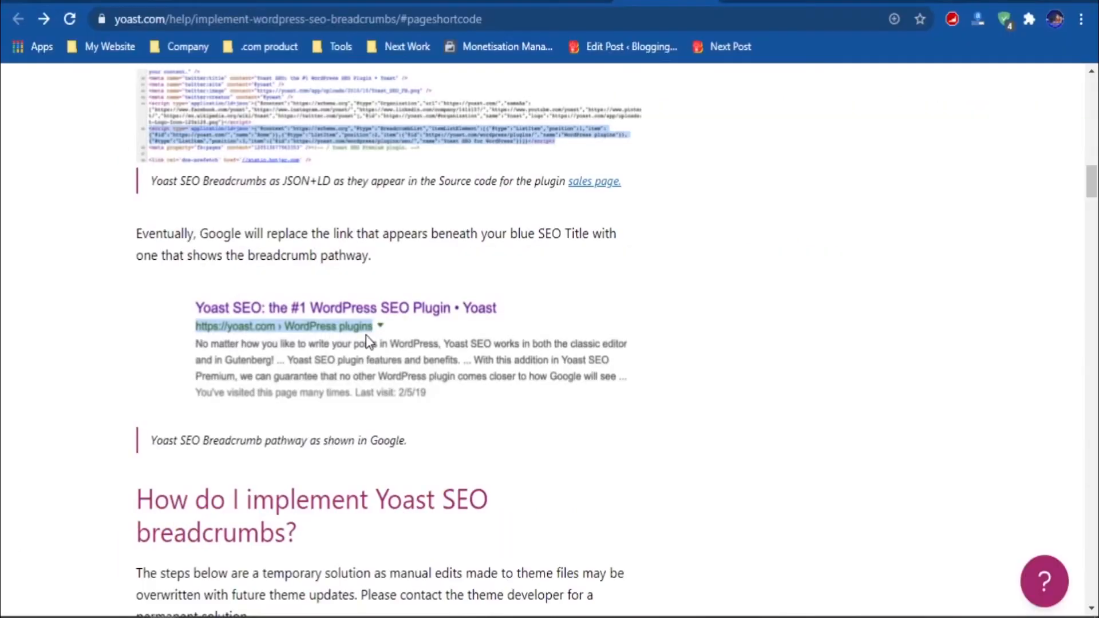
scroll(368, 338, "down", 15)
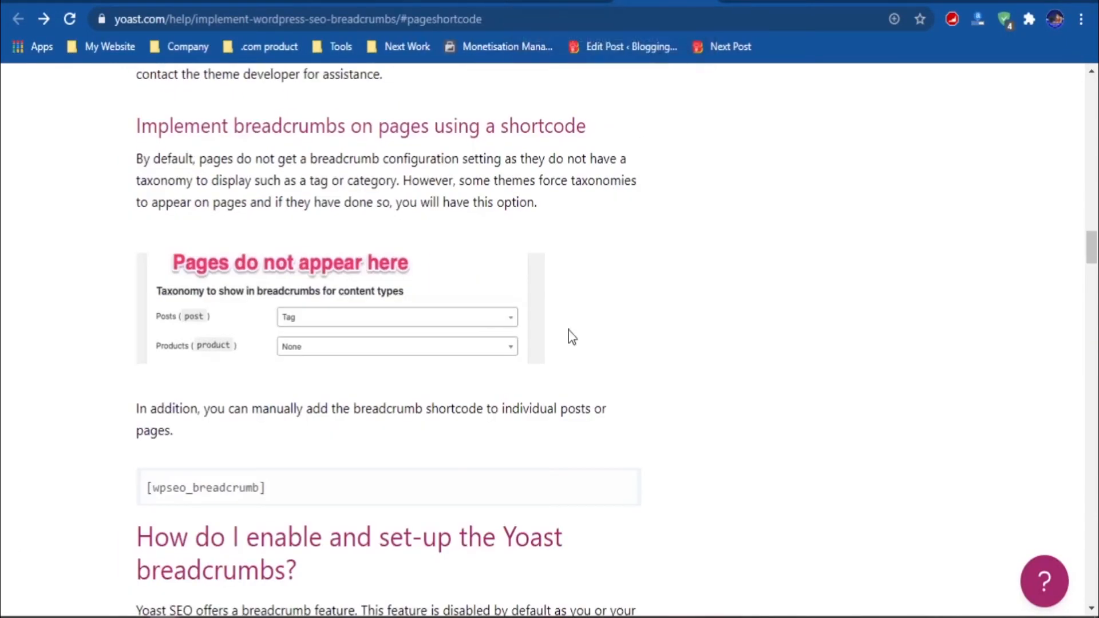
scroll(537, 424, "up", 10)
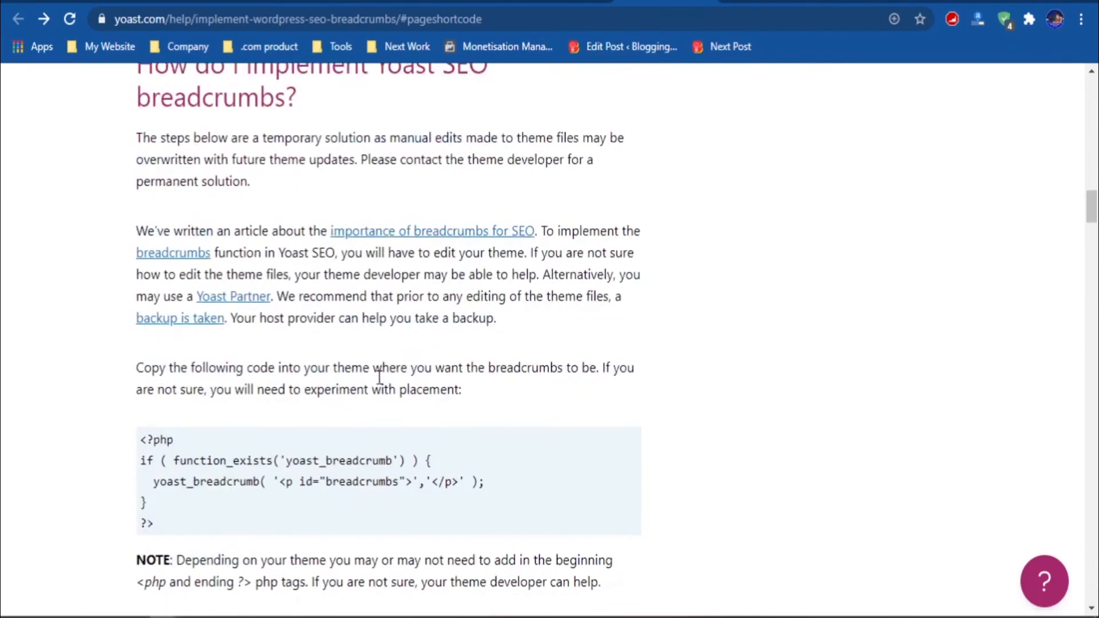
scroll(664, 335, "up", 5)
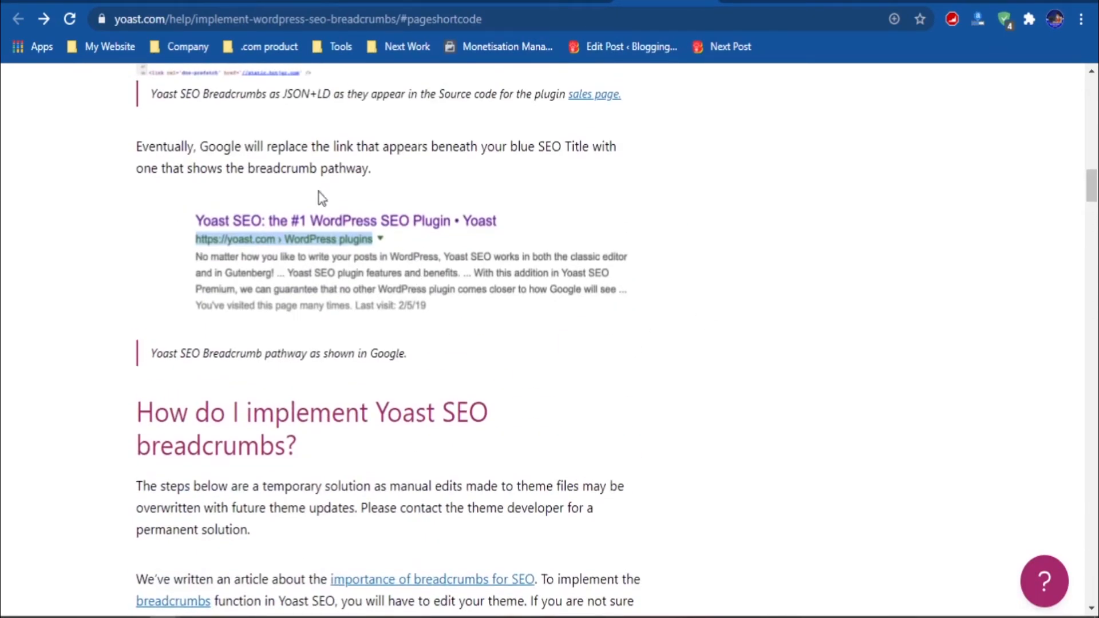
scroll(429, 261, "up", 6)
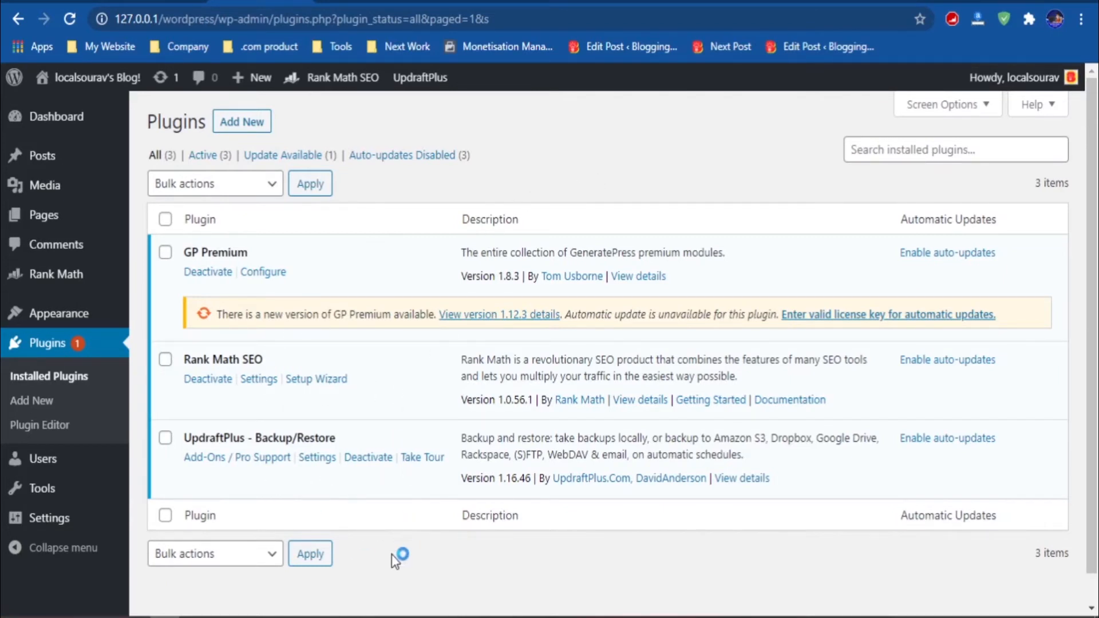
Open Rank Math's General Settings in a new tab from the installed plugins page.
left_click_drag(265, 361, 184, 350)
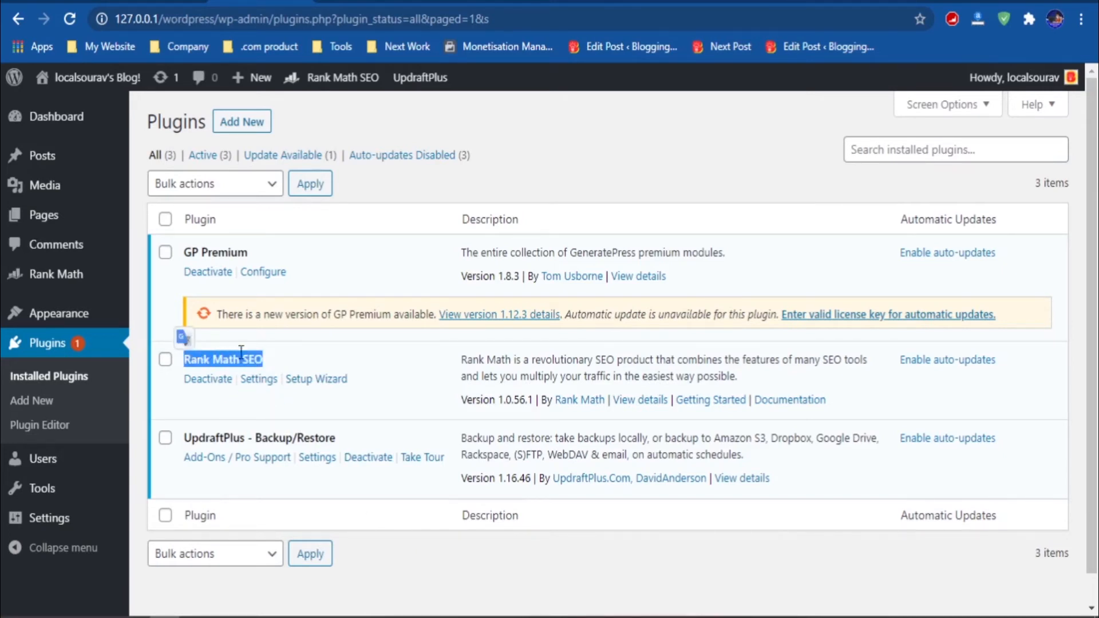
scroll(23, 475, "down", 1)
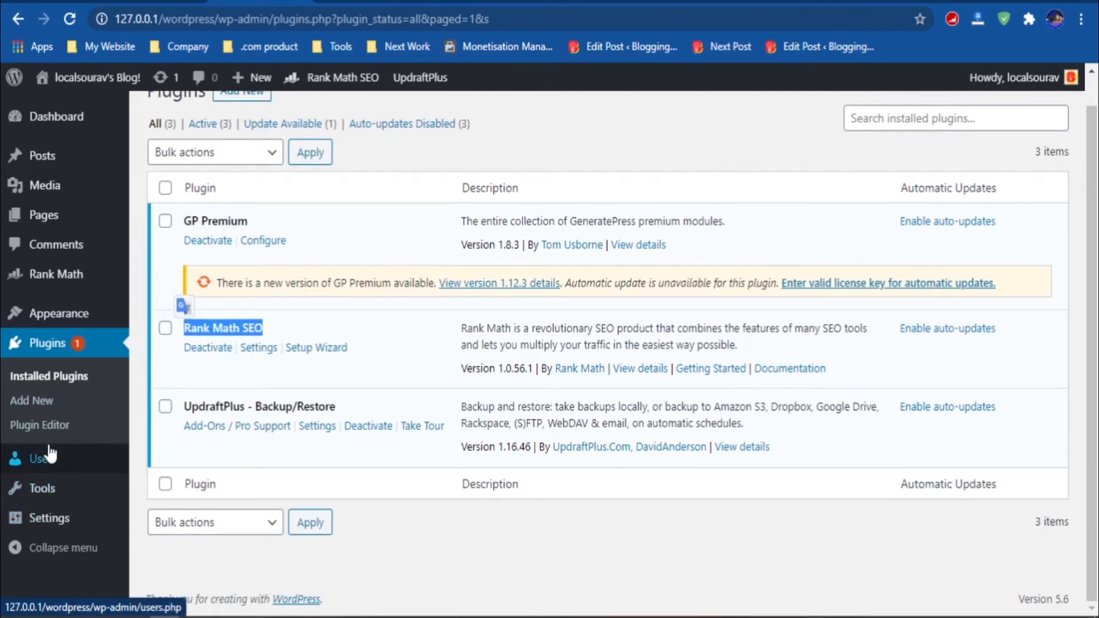
mouse_move(71, 292)
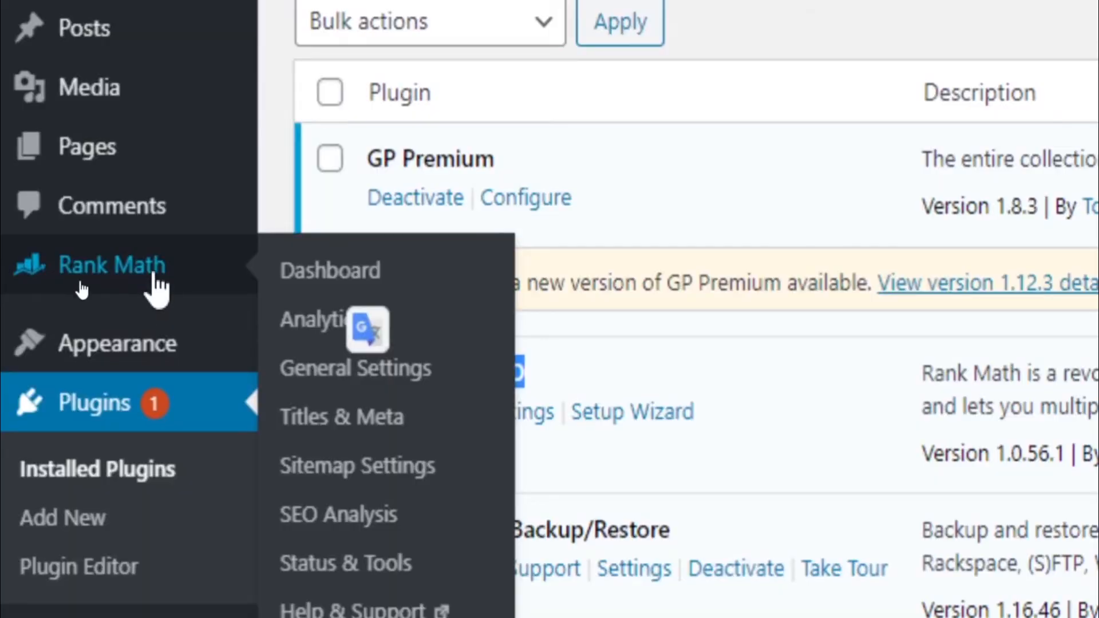
right_click(284, 365)
left_click(338, 389)
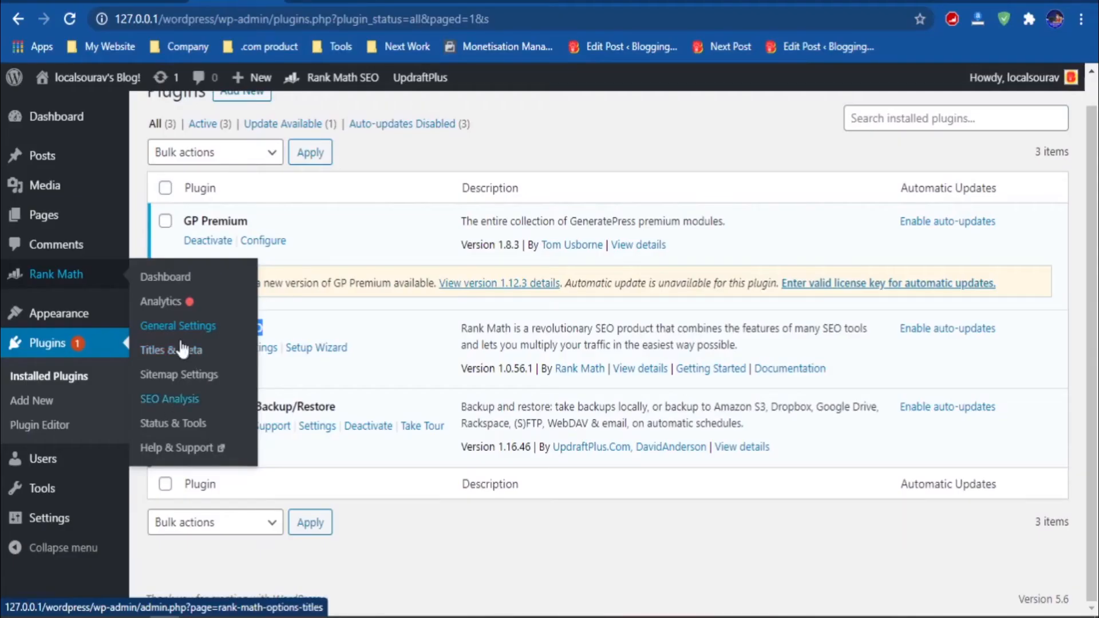
left_click(355, 368)
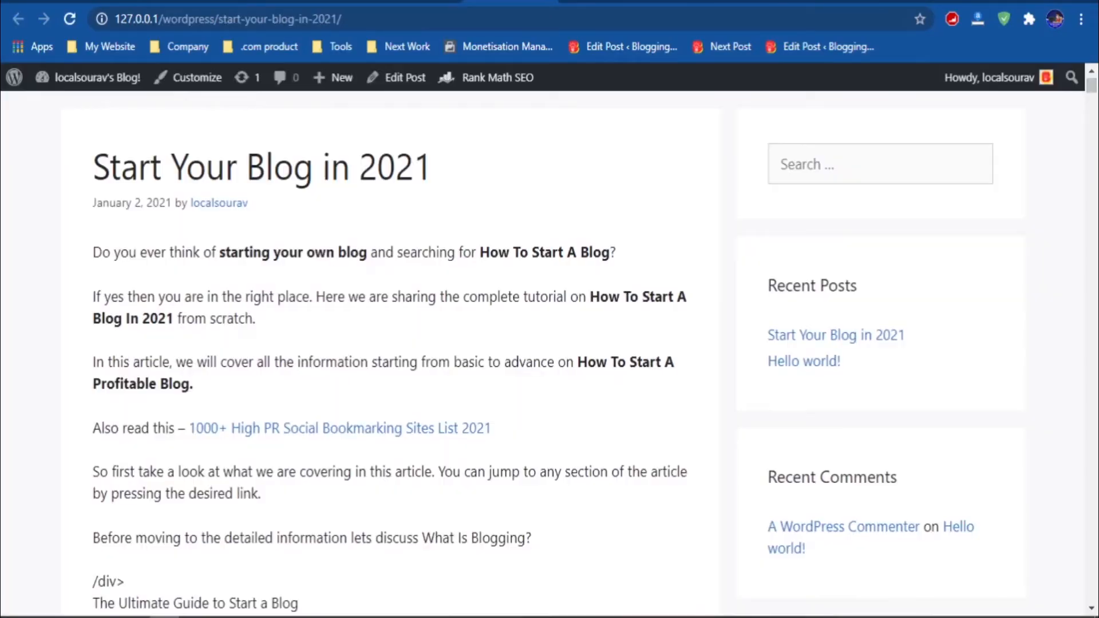
Reload the Start Your Blog in 2021 post and check whether a breadcrumb trail is shown around its title.
scroll(86, 221, "up", 2)
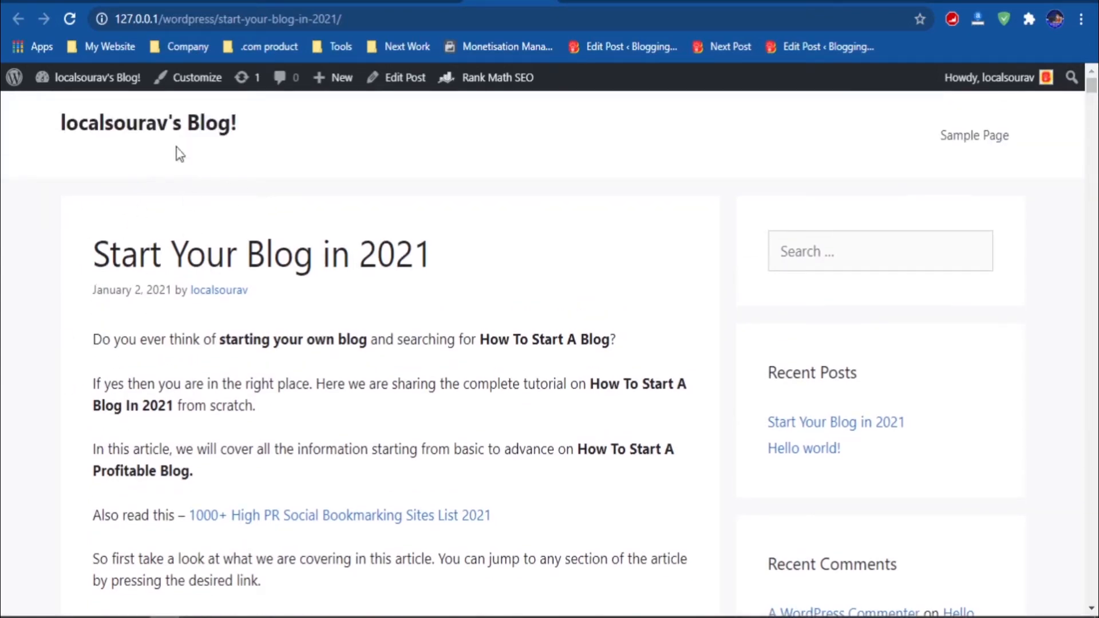
left_click(68, 19)
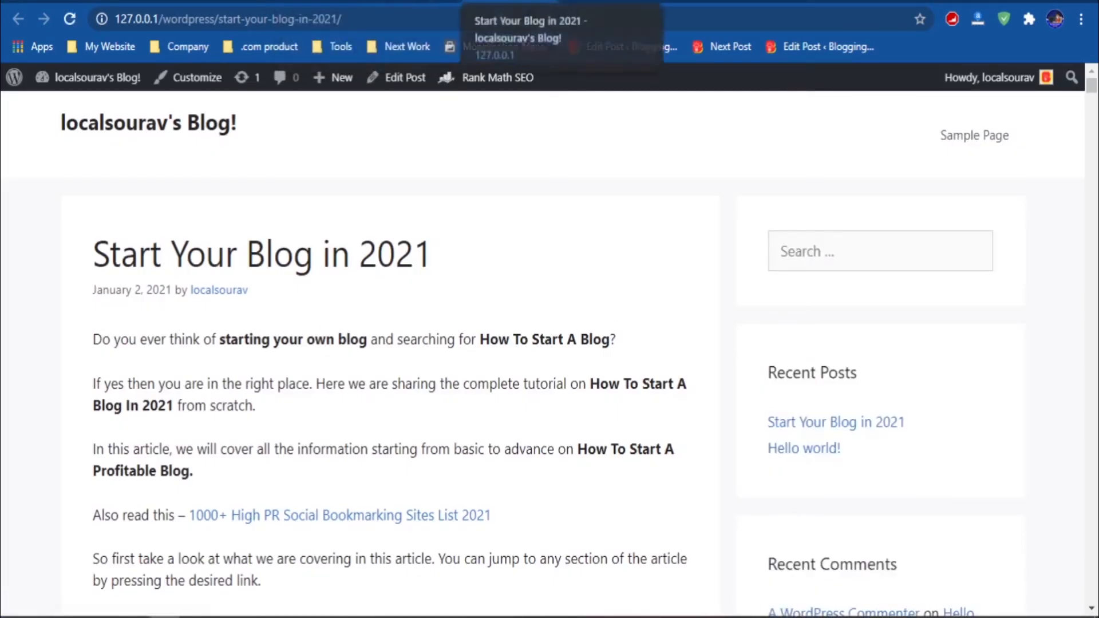
Return to Rank Math's General Settings and open the Breadcrumbs section.
left_click(327, 1)
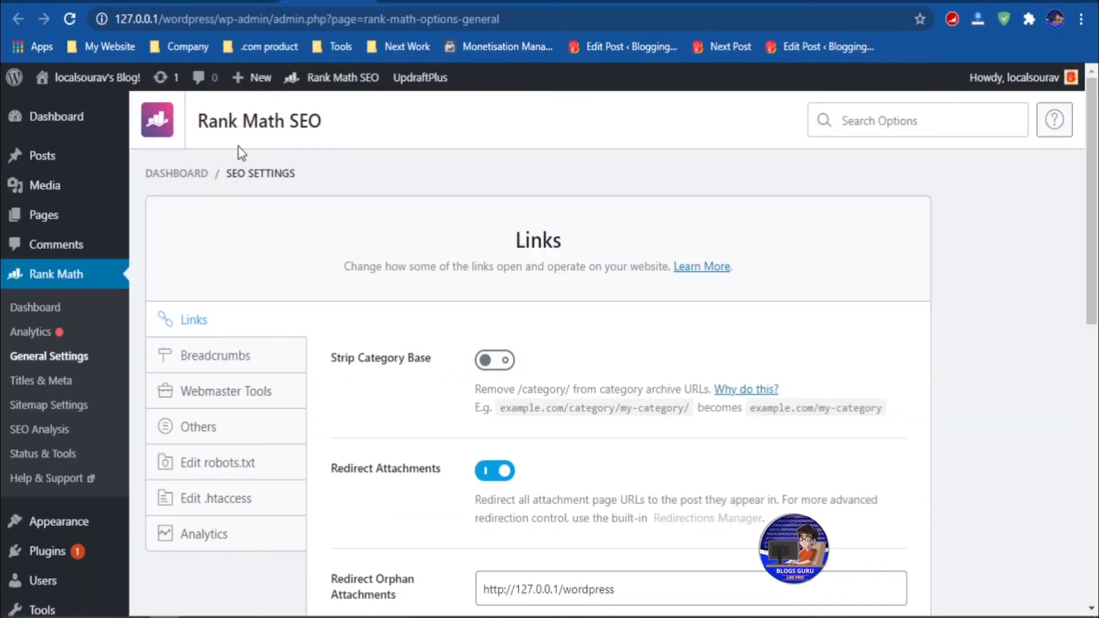
scroll(343, 405, "down", 2)
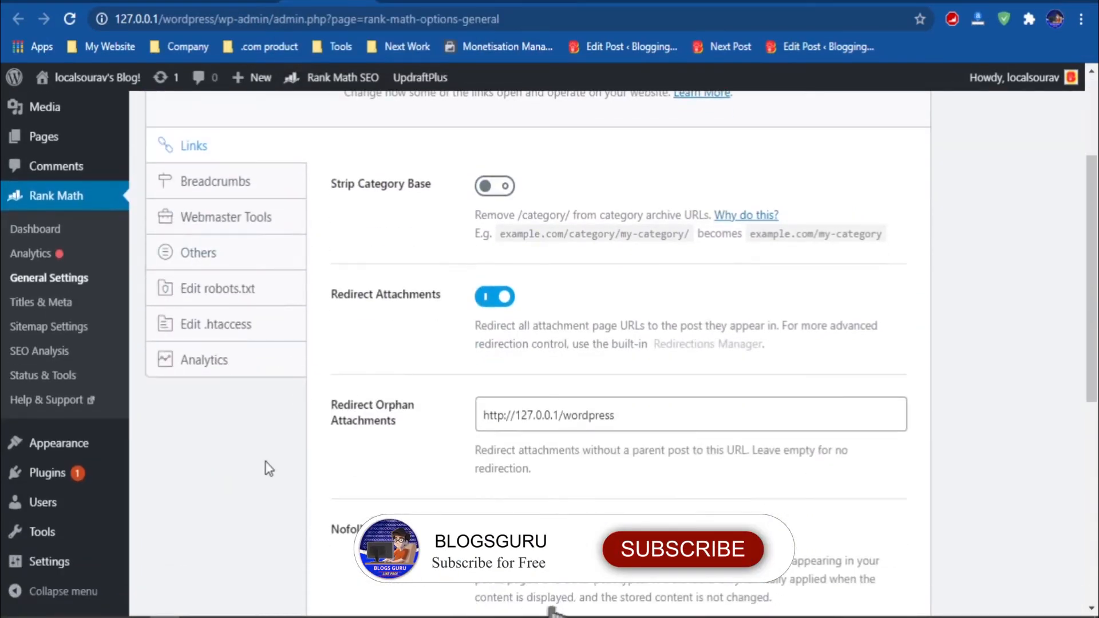
scroll(252, 390, "up", 1)
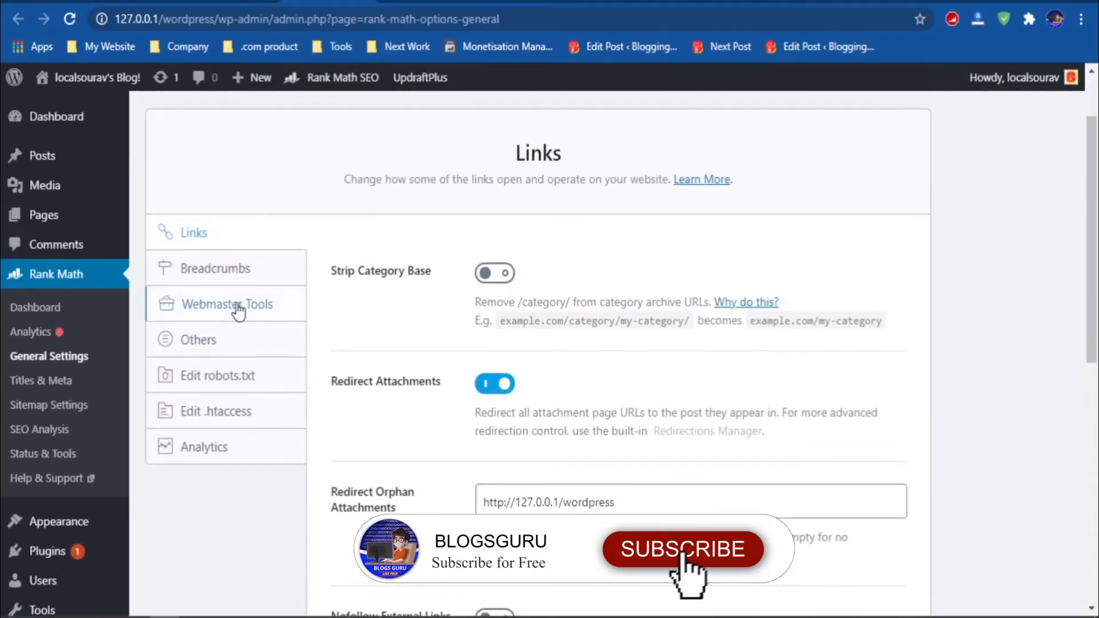
left_click(251, 278)
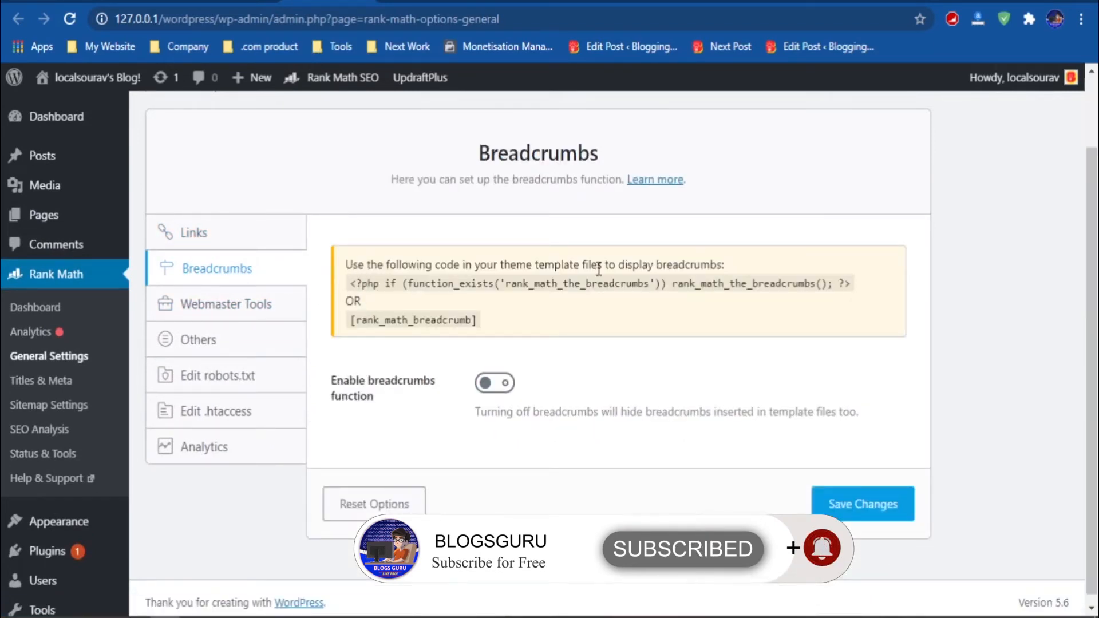
Copy Rank Math's PHP breadcrumb code for theme template files, the line calling rank_math_the_breadcrumbs().
left_click_drag(416, 321, 355, 326)
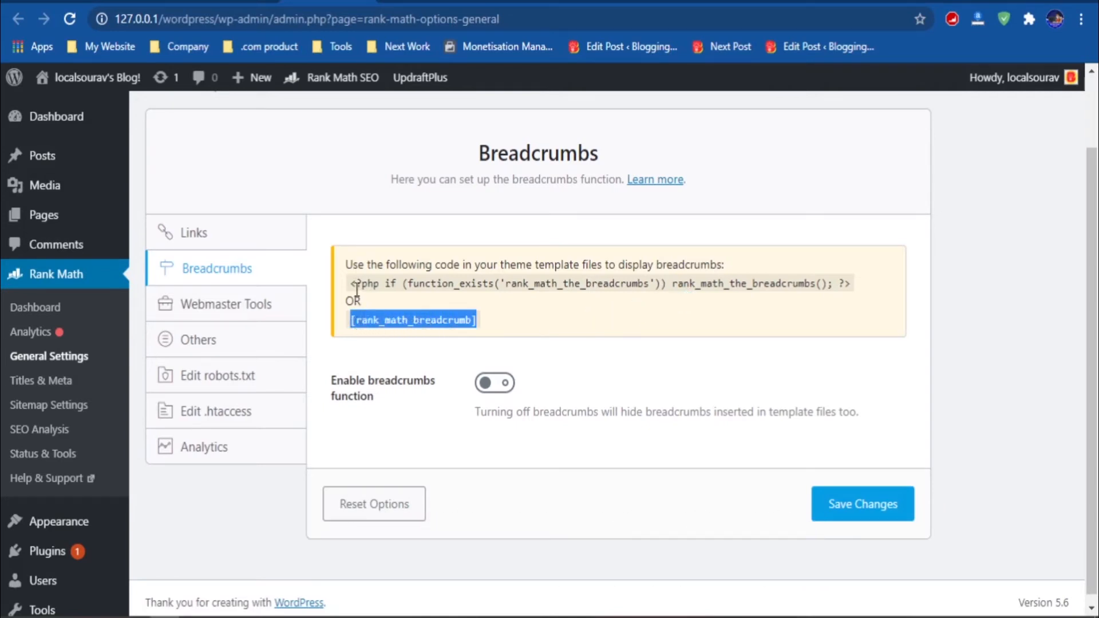
left_click_drag(349, 283, 862, 293)
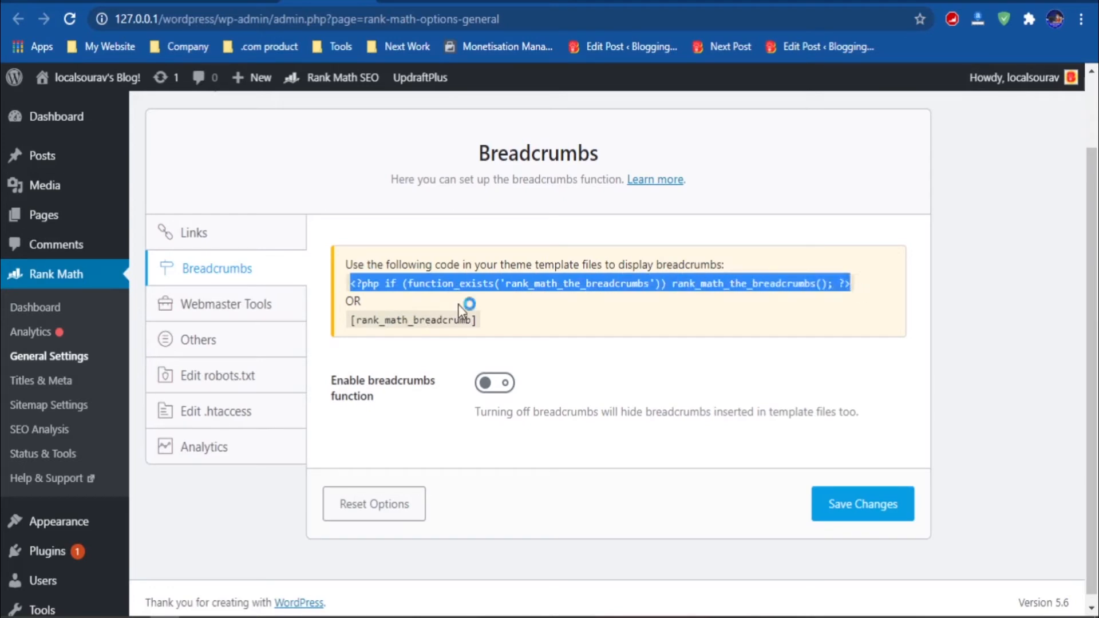
right_click(491, 277)
left_click(531, 290)
right_click(443, 286)
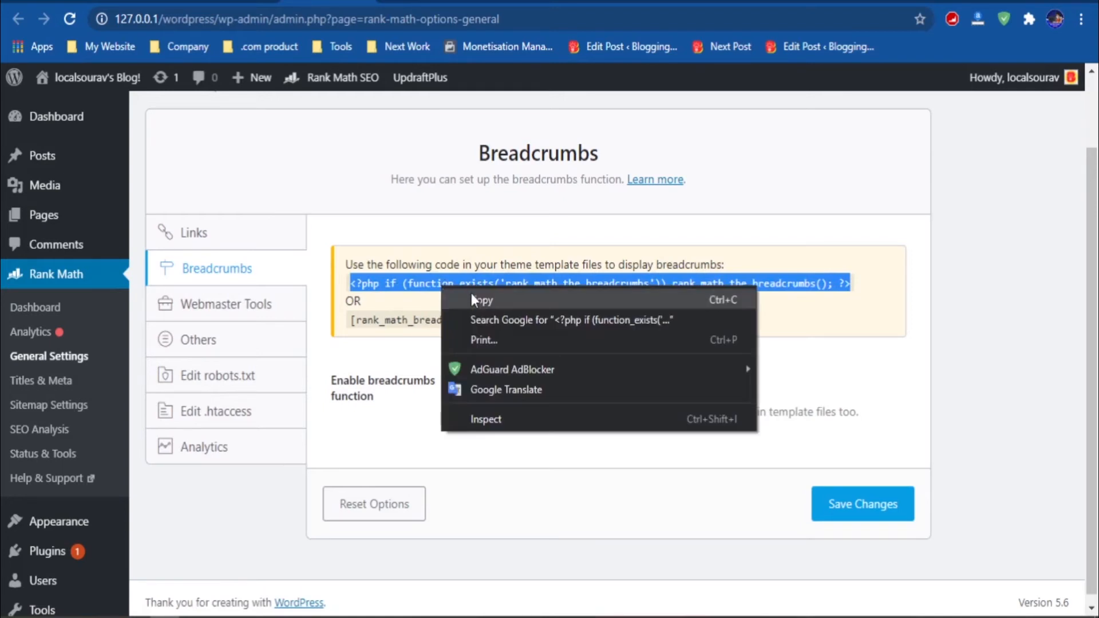
left_click(472, 293)
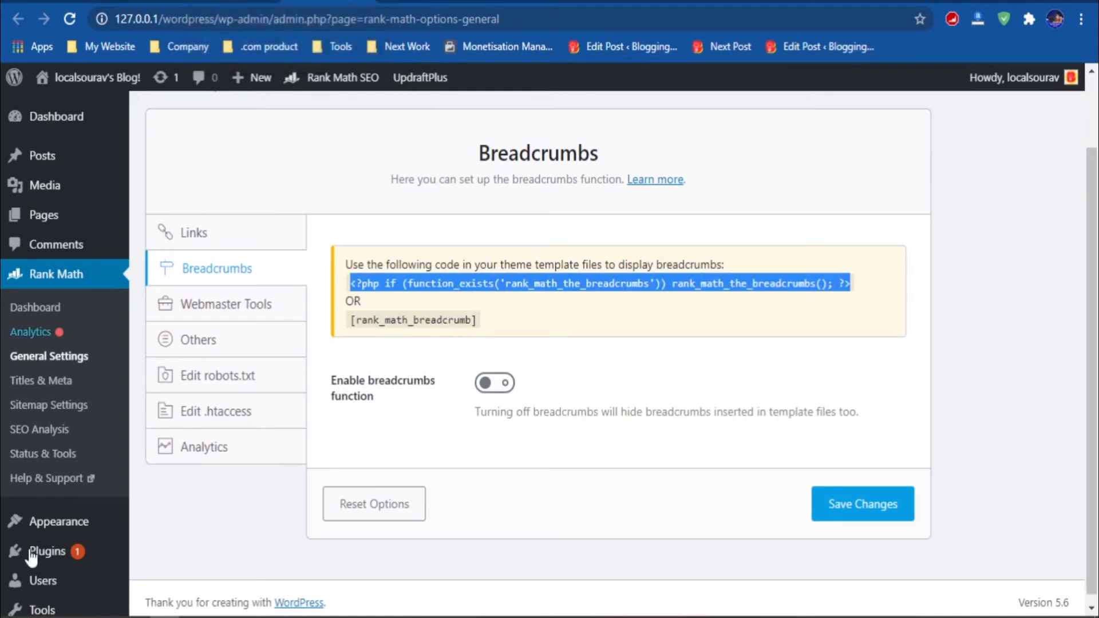
Open the theme's Elements list in a new tab and move the existing Breadcrumbs hook element to the trash.
mouse_move(52, 550)
mouse_move(72, 522)
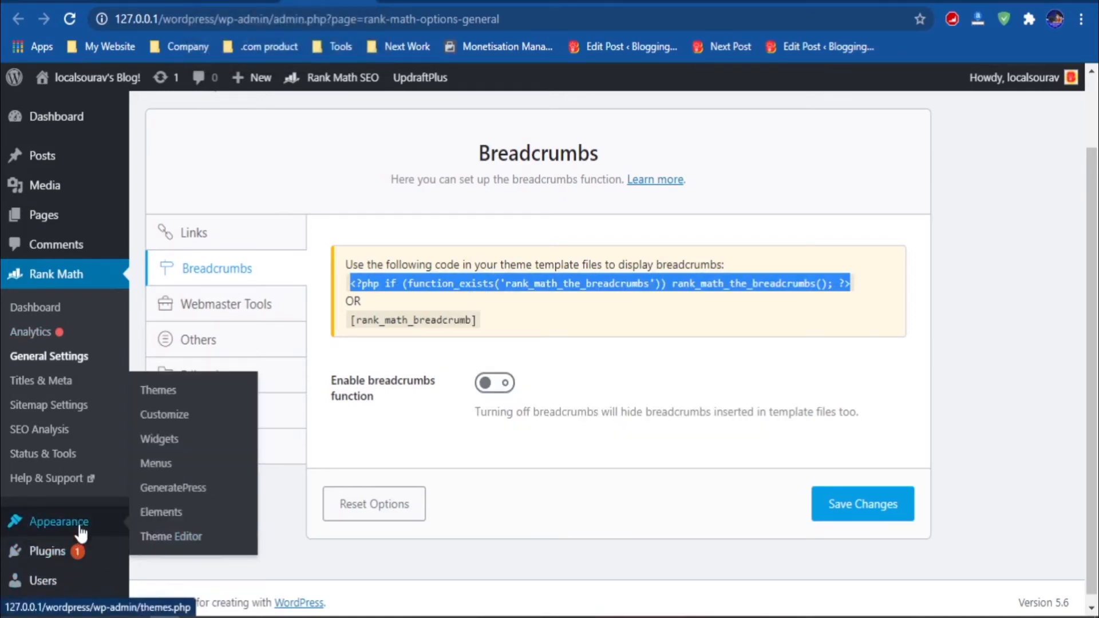
right_click(170, 516)
left_click(244, 362)
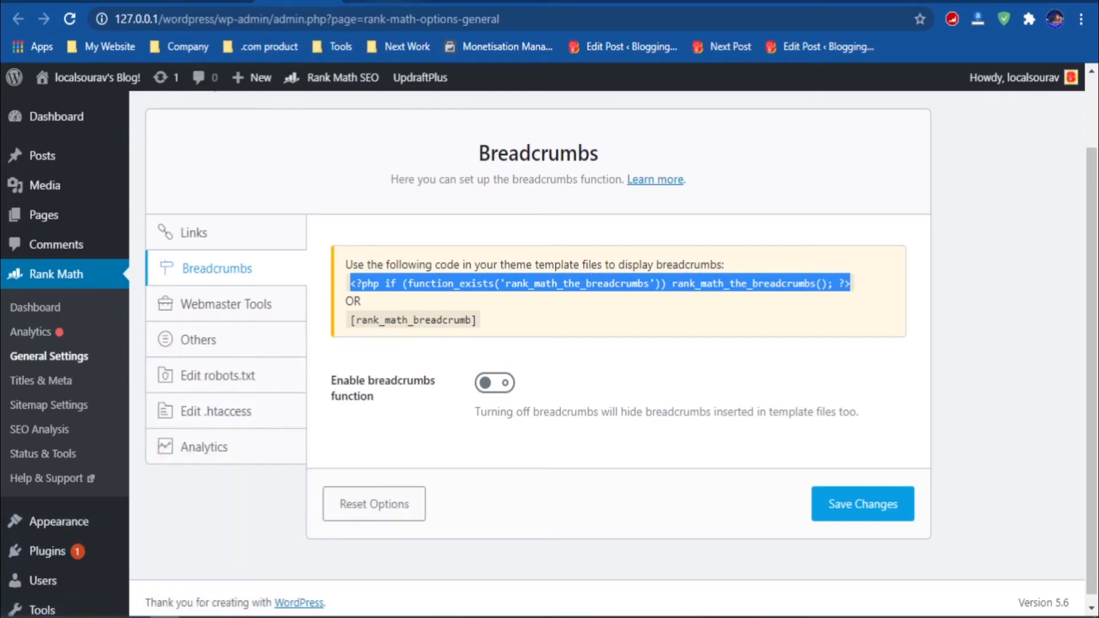
left_click(384, 1)
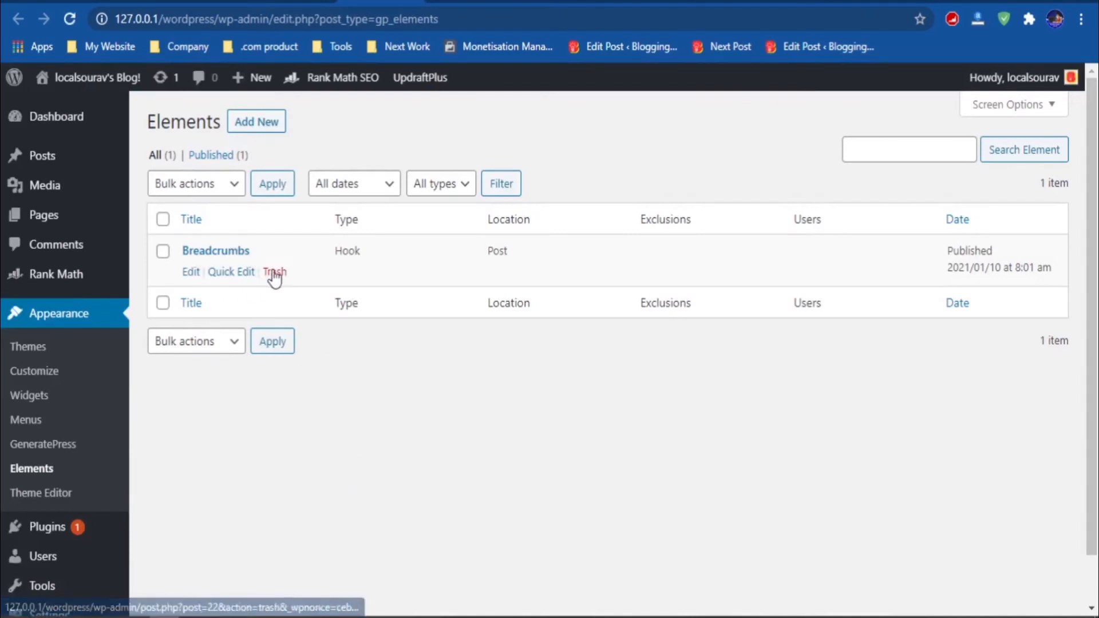
left_click(278, 272)
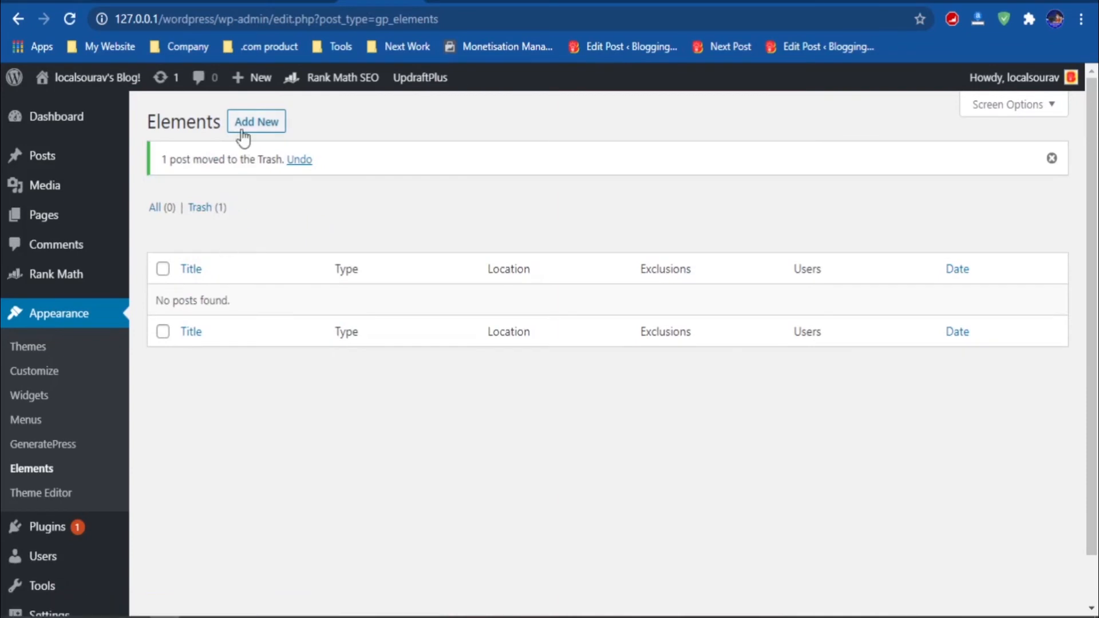
Add a new element of type Hook and title it "Rank math breadcrumbs".
left_click(262, 128)
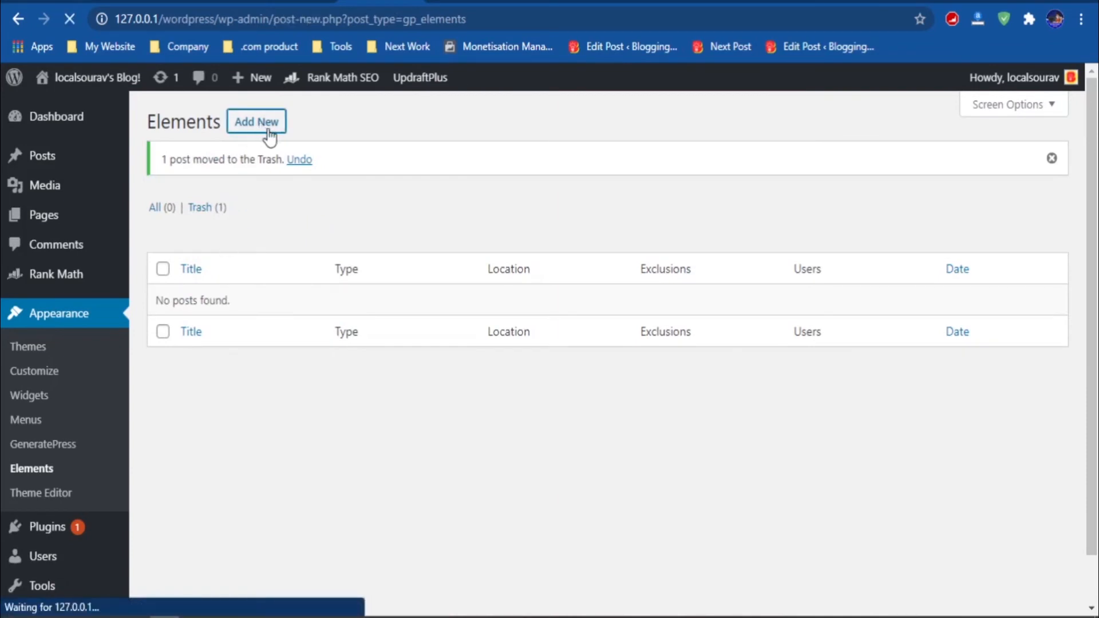
left_click(461, 296)
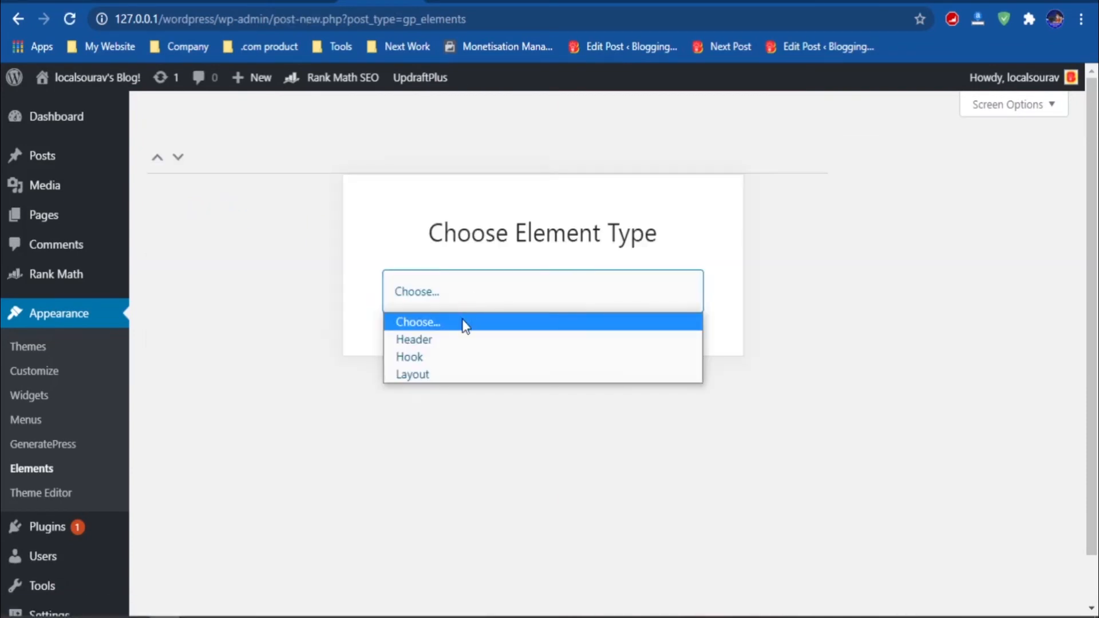
left_click(452, 354)
left_click(214, 164)
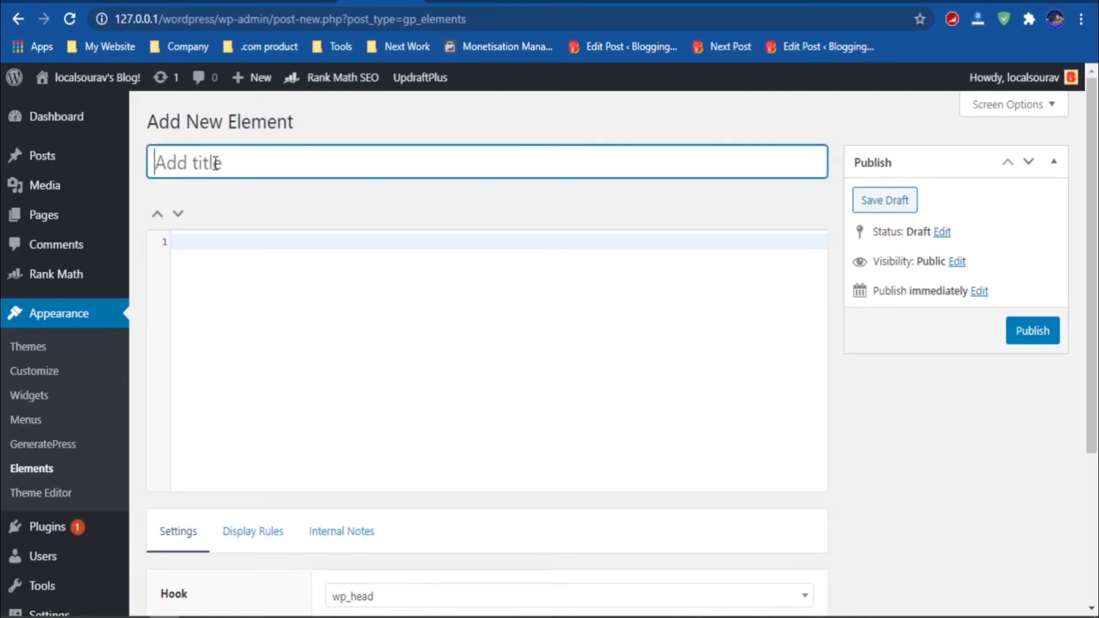
type("Ra")
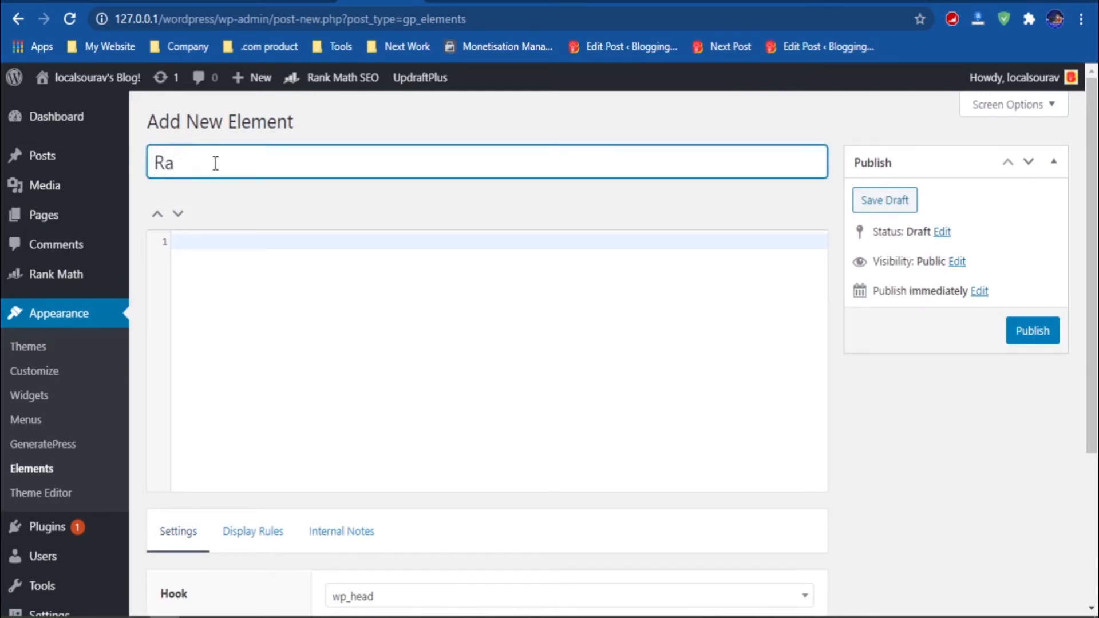
type("nk math breadcrumbs")
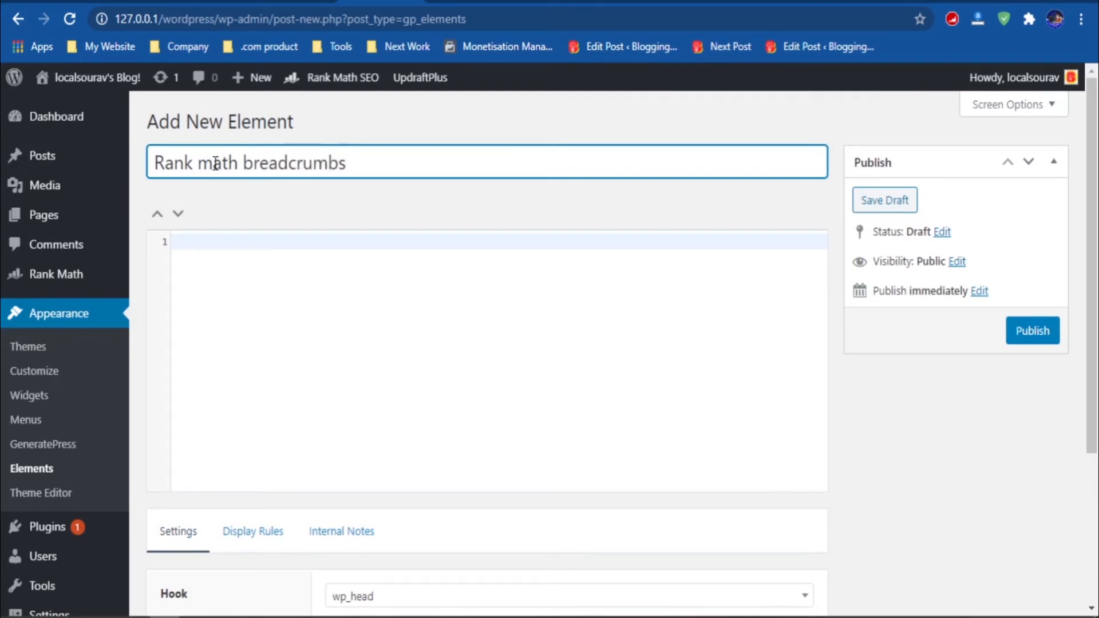
Paste the copied Rank Math PHP breadcrumb code into the new element's code editor.
right_click(284, 249)
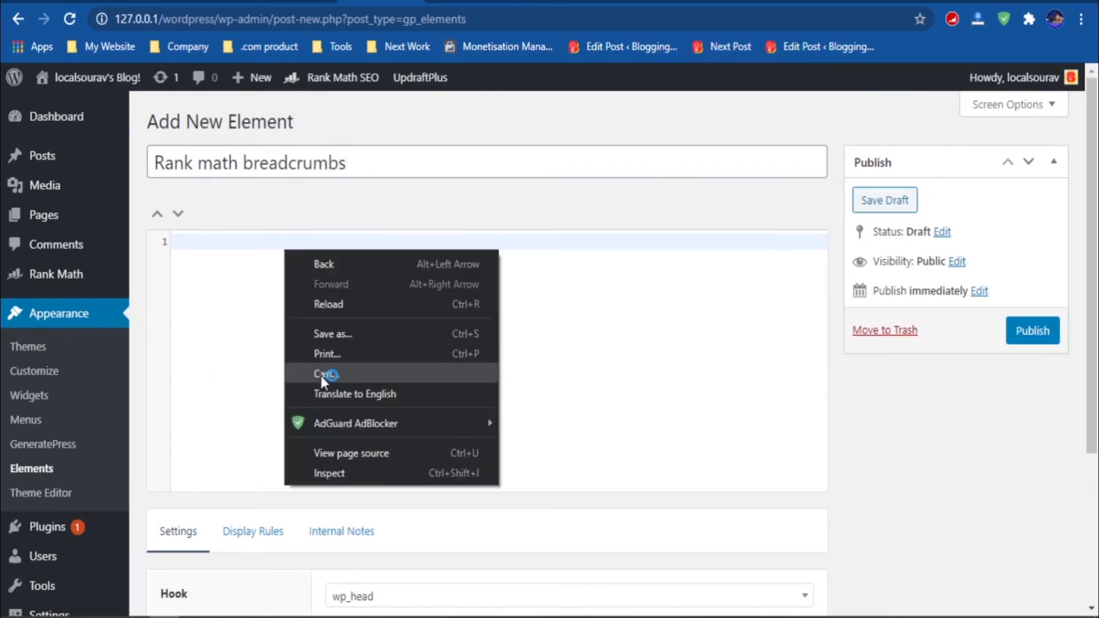
left_click(253, 248)
key("ctrl+v")
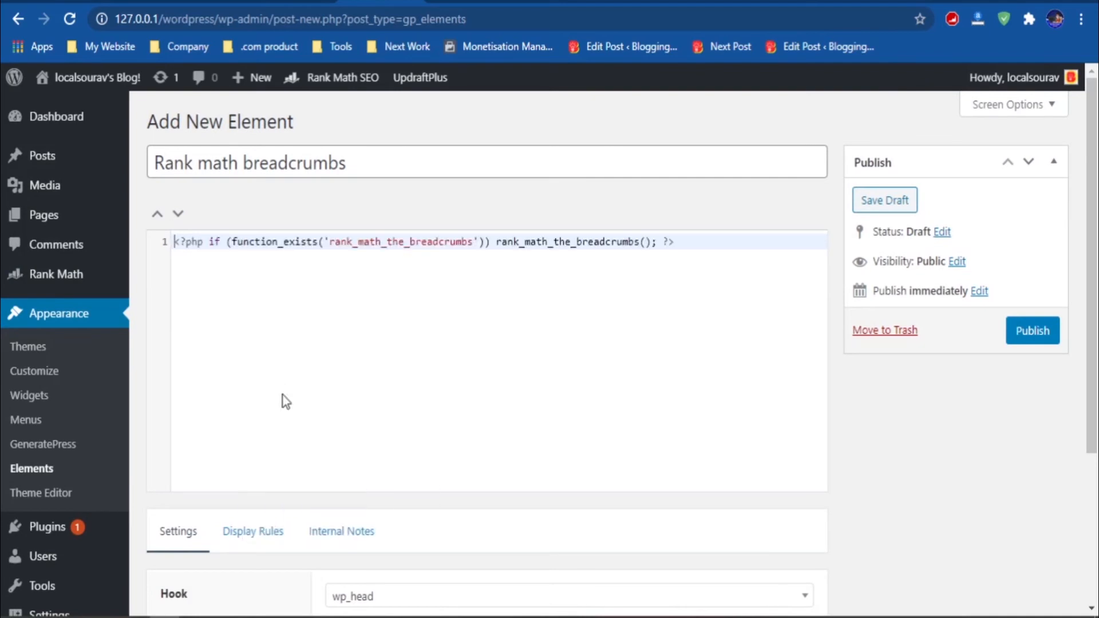
Search the hook list for "titl" and set the Rank math breadcrumbs element's hook to after_entry_title.
scroll(581, 433, "down", 4)
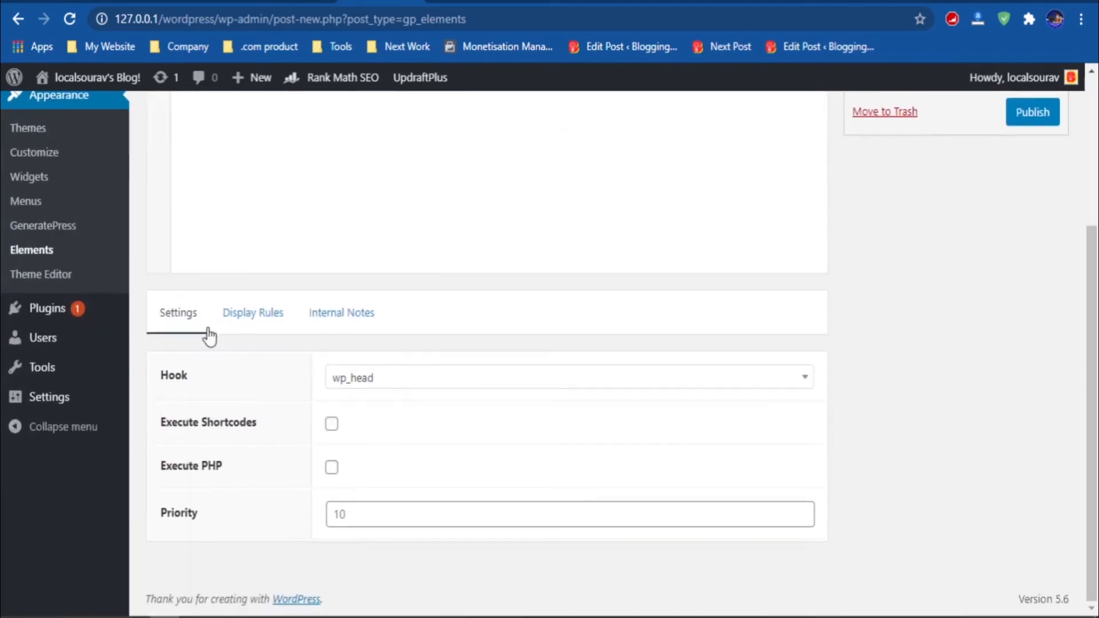
left_click(386, 389)
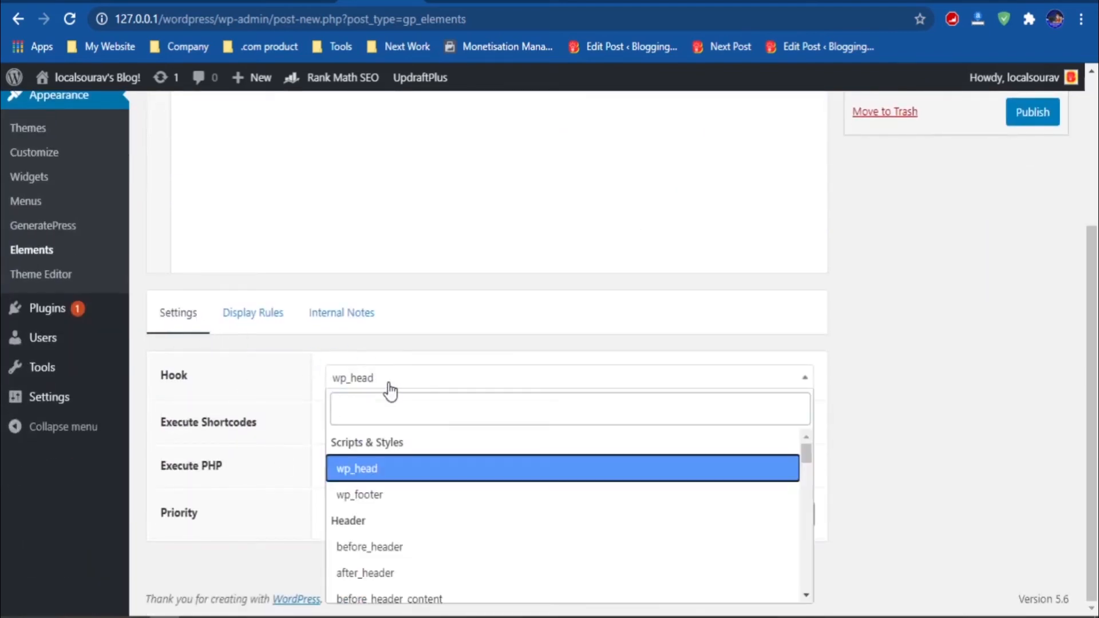
scroll(400, 522, "down", 5)
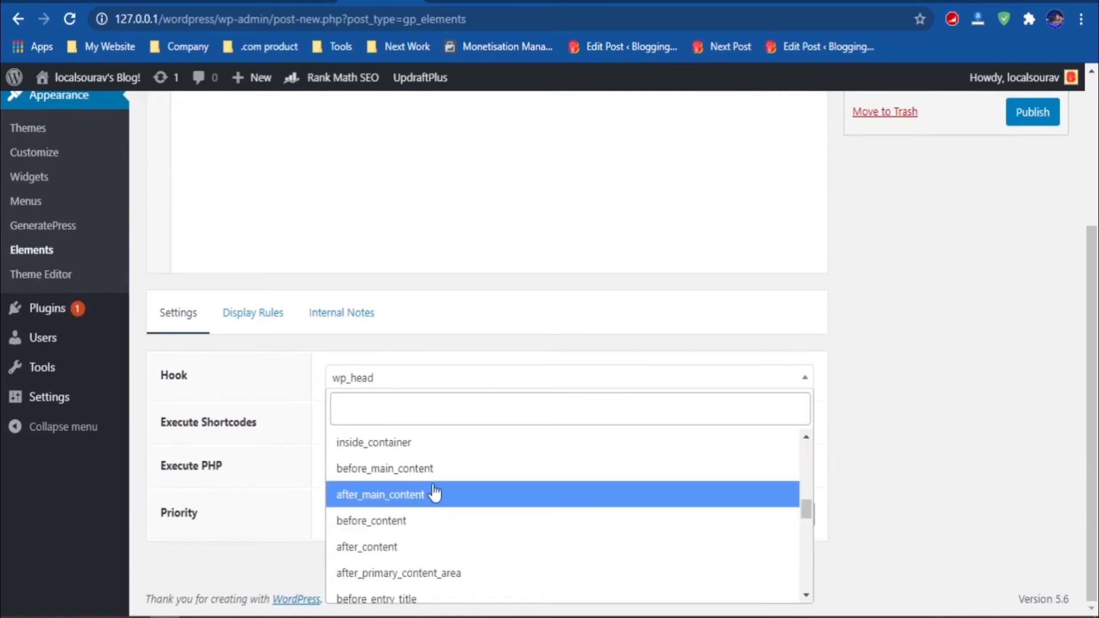
scroll(448, 499, "up", 5)
left_click(445, 416)
type("titl")
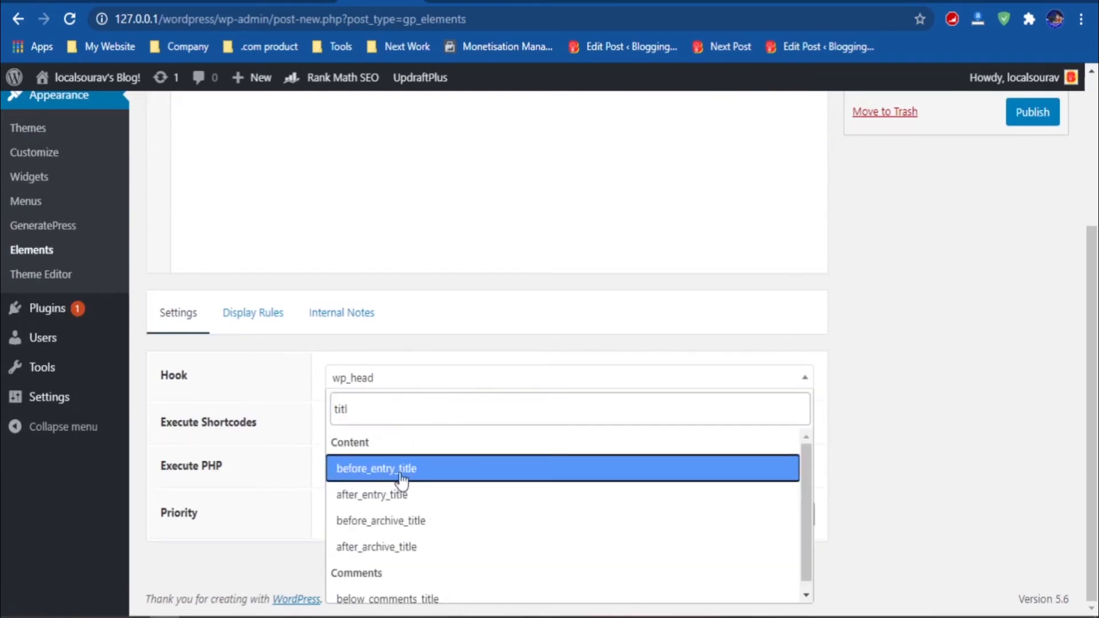
left_click(413, 495)
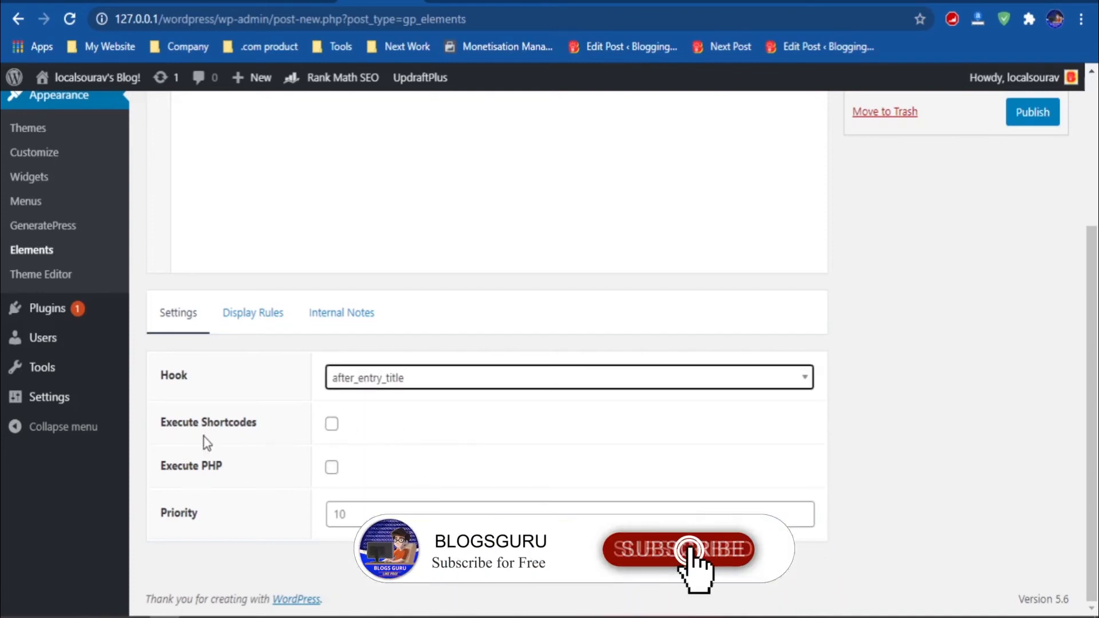
Enable Execute PHP for the Rank math breadcrumbs element.
scroll(284, 243, "up", 4)
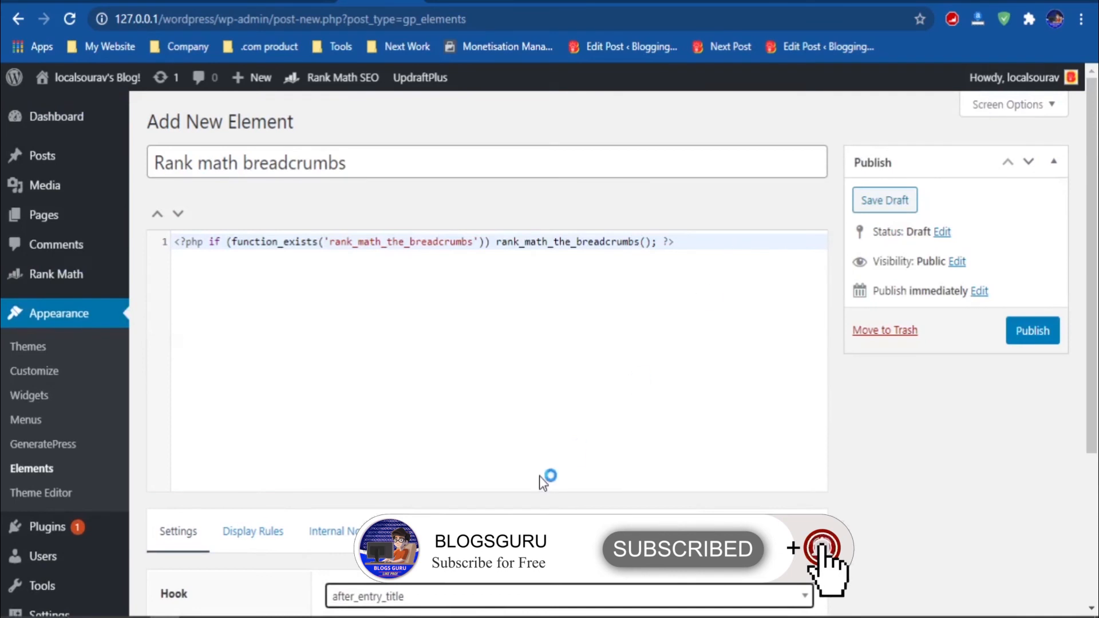
scroll(540, 476, "down", 3)
scroll(519, 493, "down", 1)
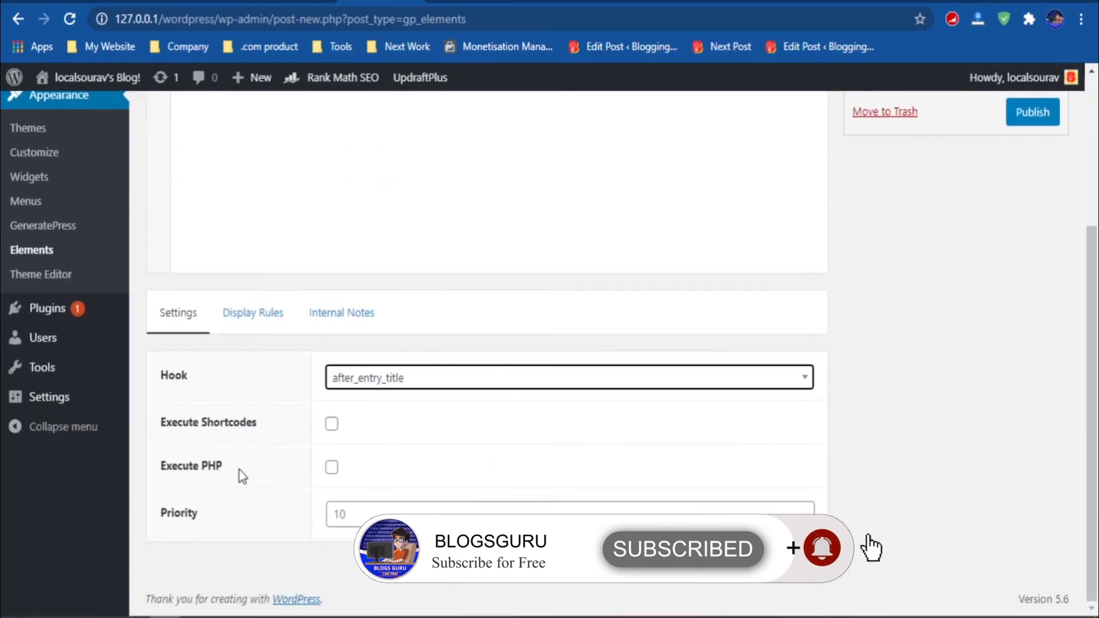
left_click(332, 468)
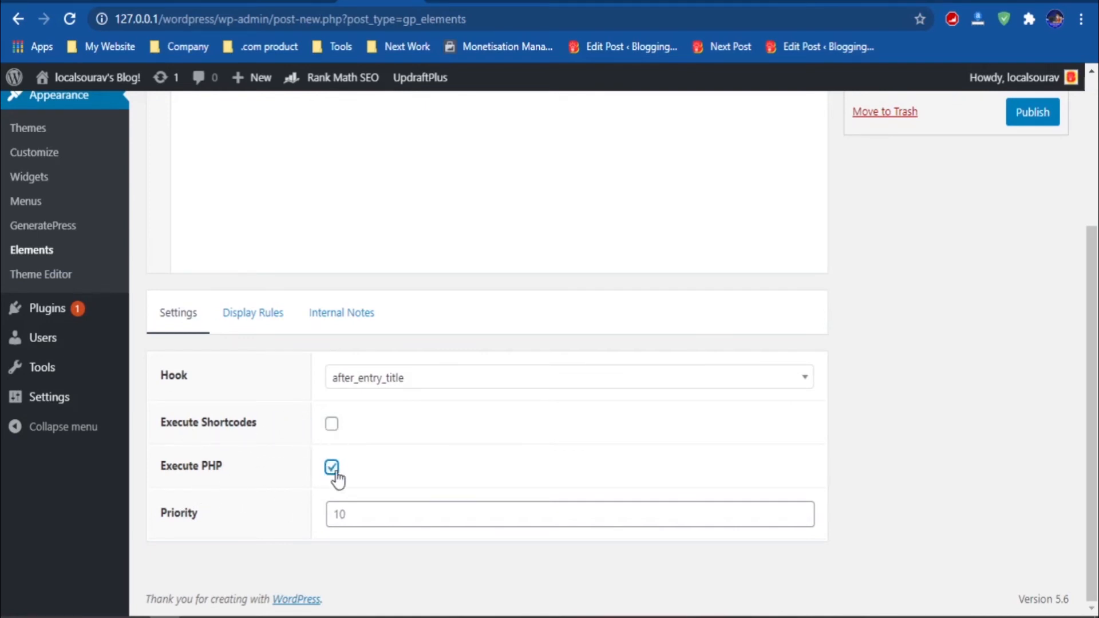
Set the Rank math breadcrumbs element's location display rule to Post with All Posts.
scroll(412, 458, "up", 2)
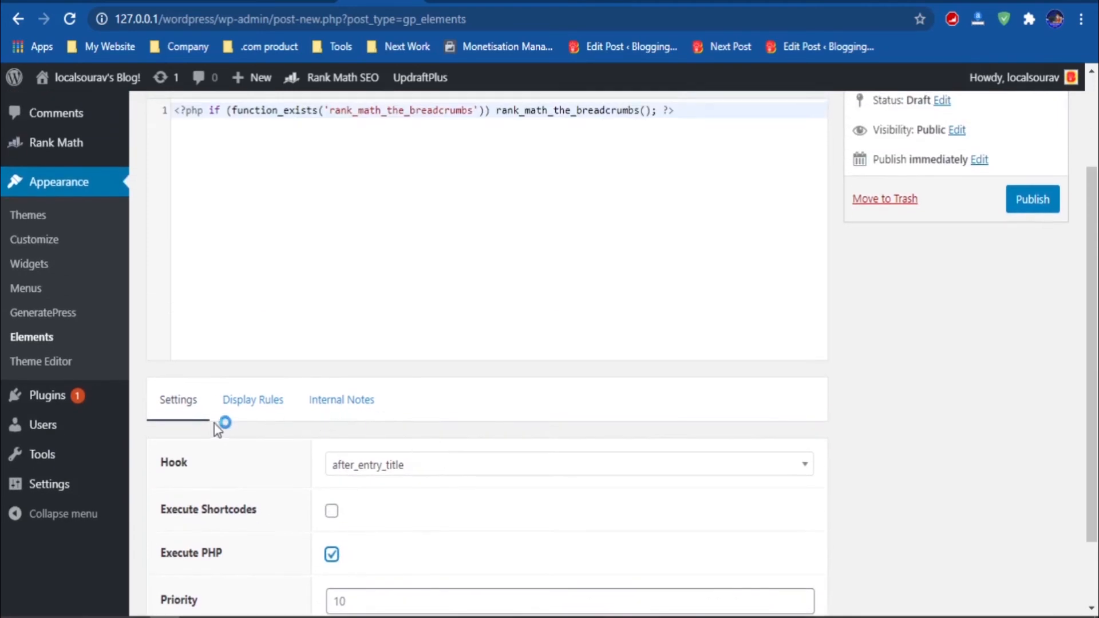
left_click(258, 413)
scroll(431, 401, "down", 4)
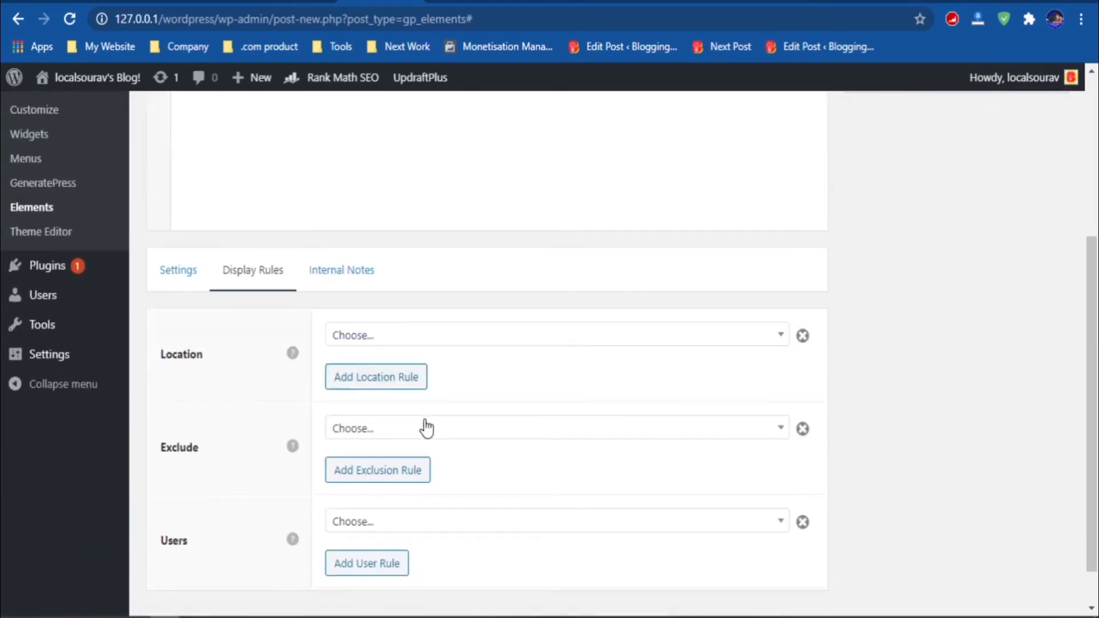
left_click(358, 287)
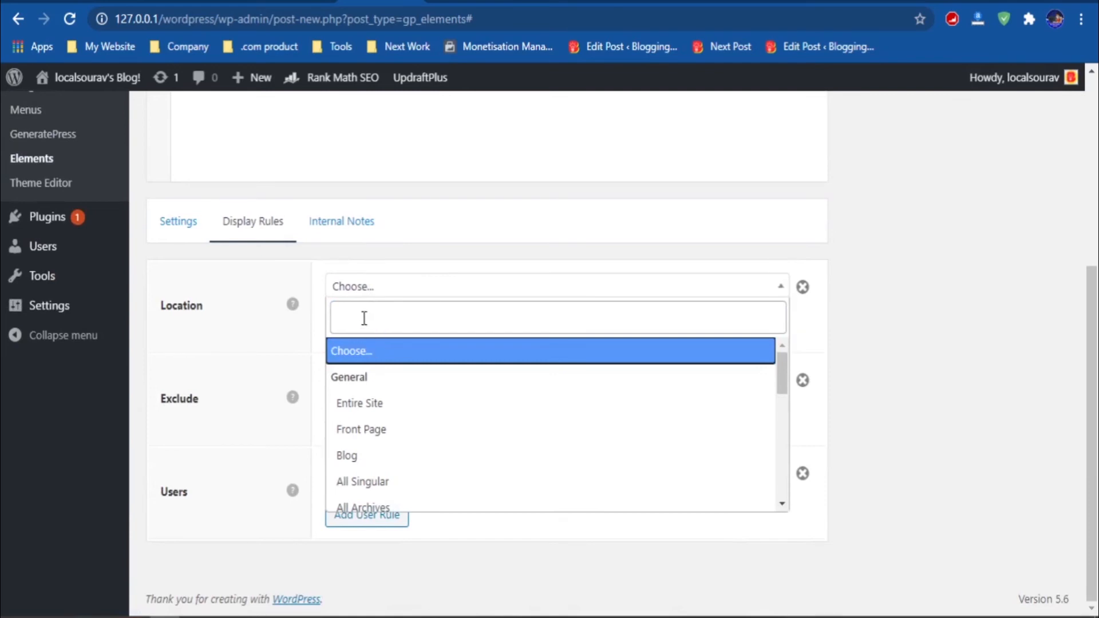
type("po")
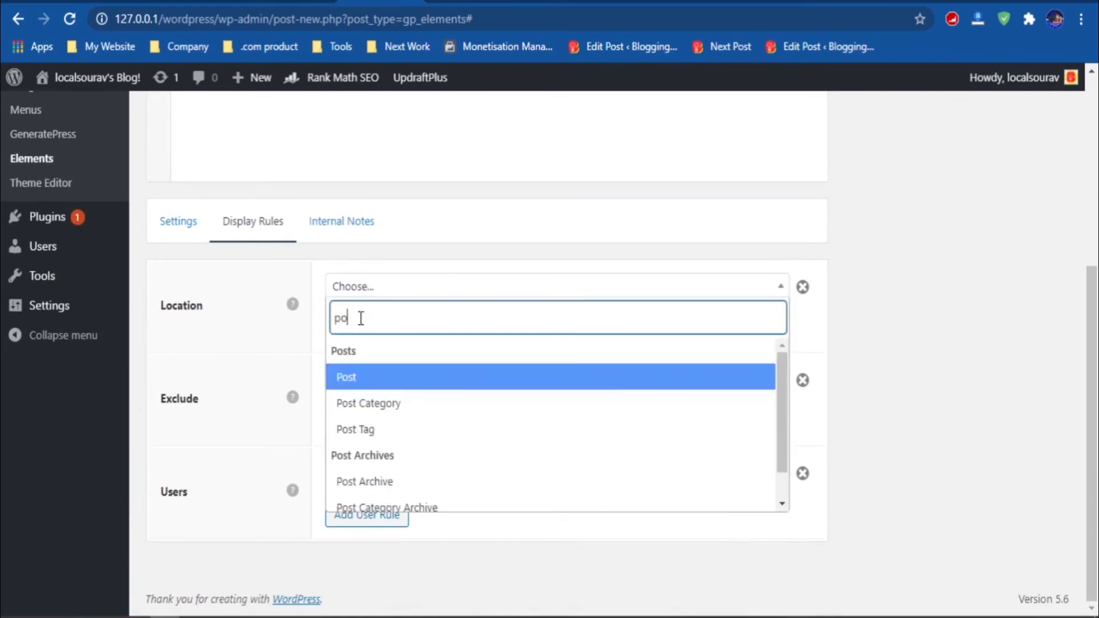
type("st")
key("Return")
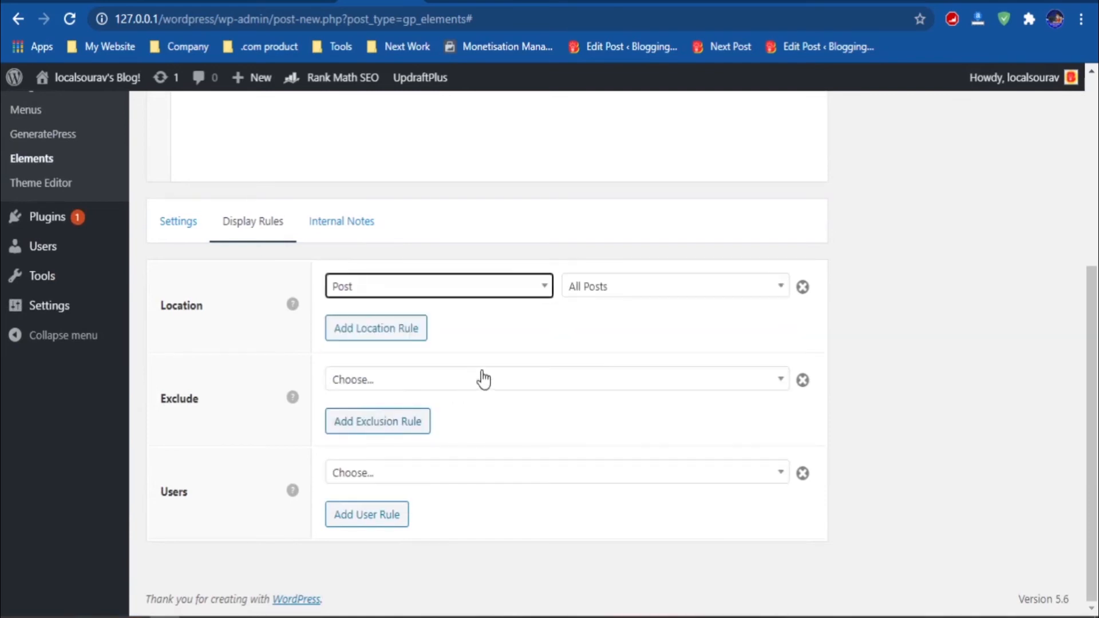
left_click(674, 289)
left_click(611, 358)
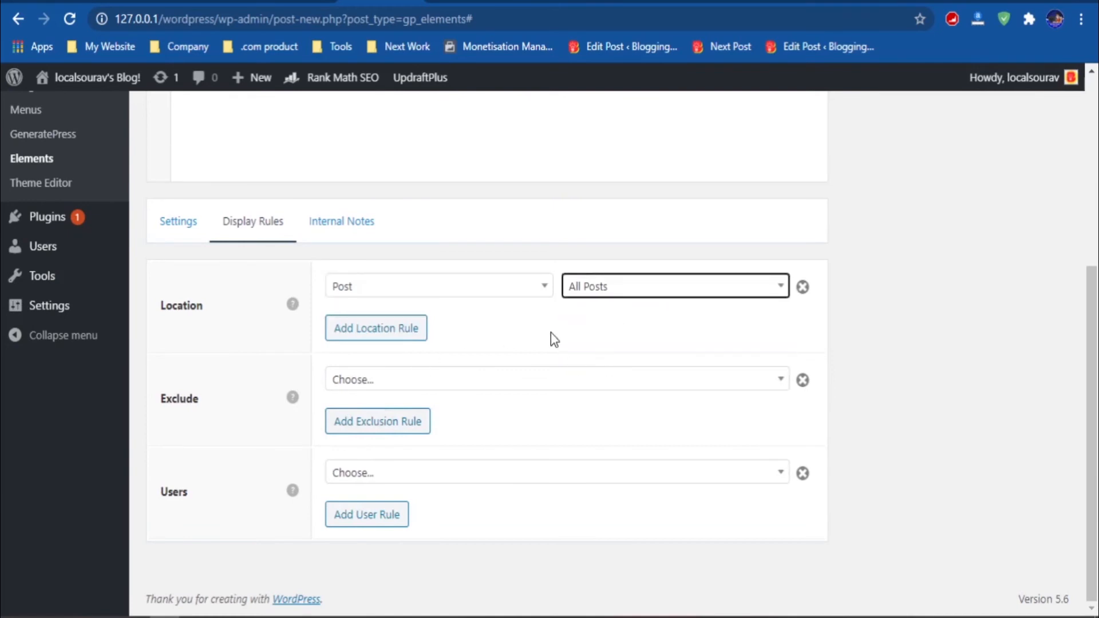
Add a second location display rule for Page with All Pages.
left_click(379, 331)
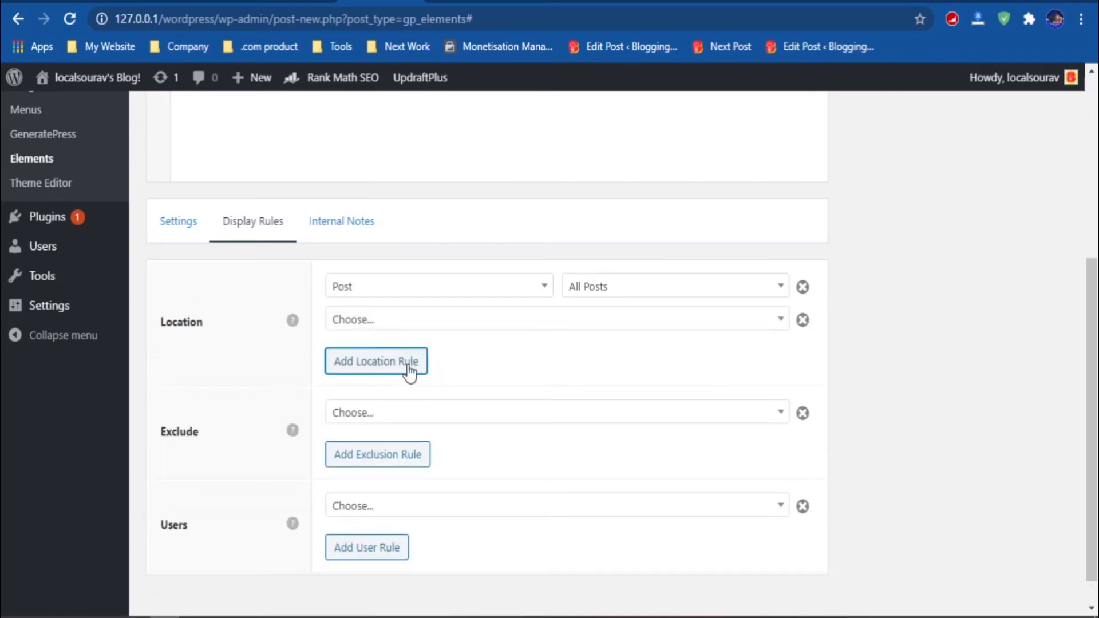
left_click(409, 324)
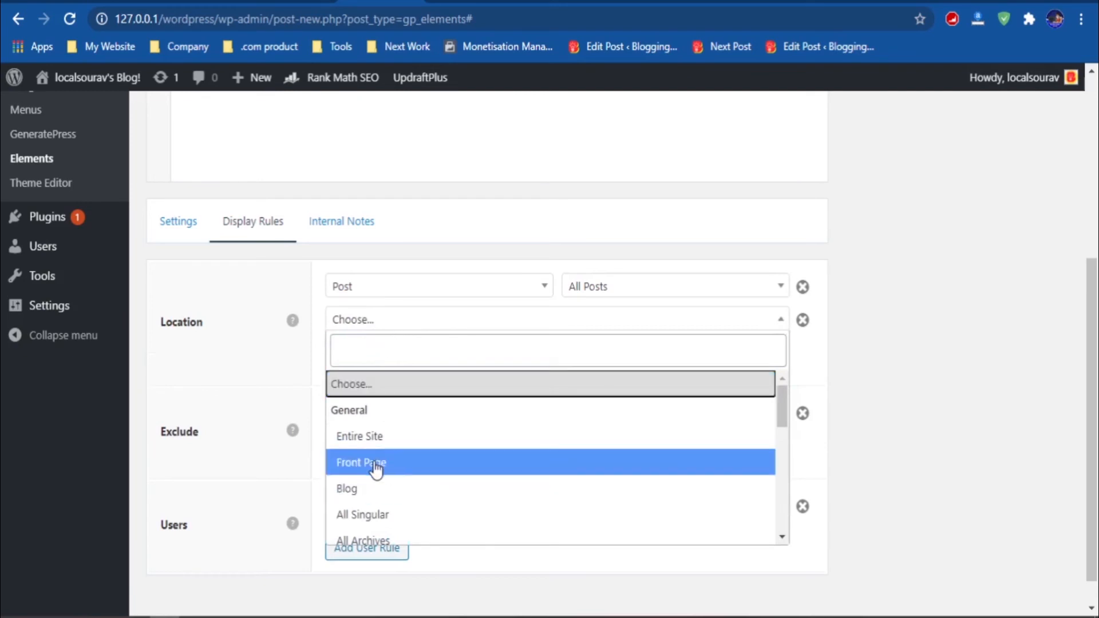
type("page")
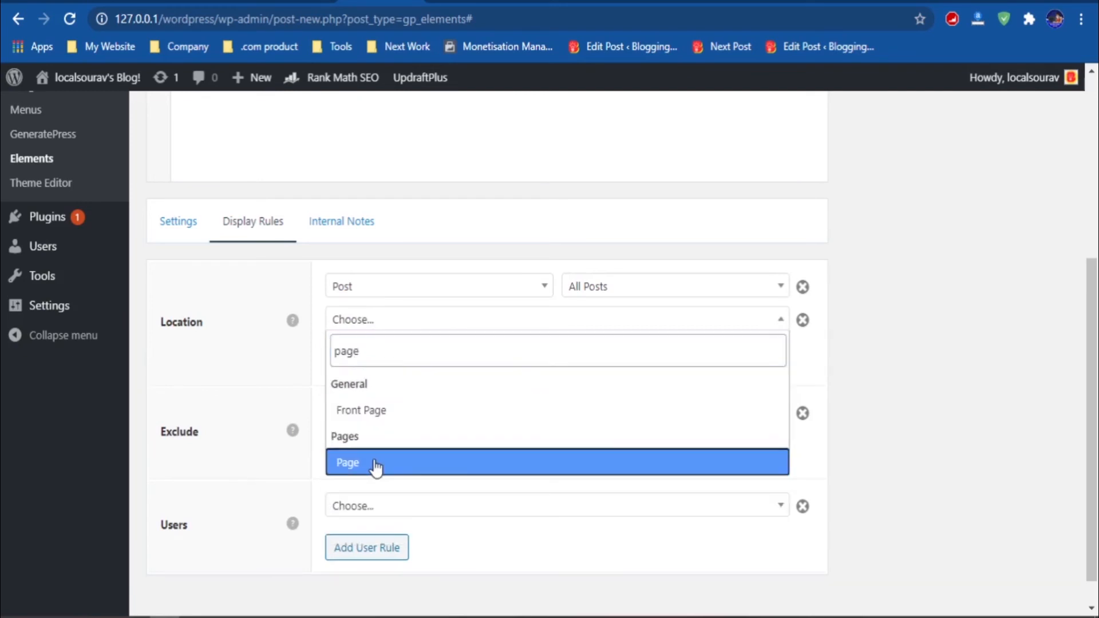
left_click(375, 464)
left_click(678, 349)
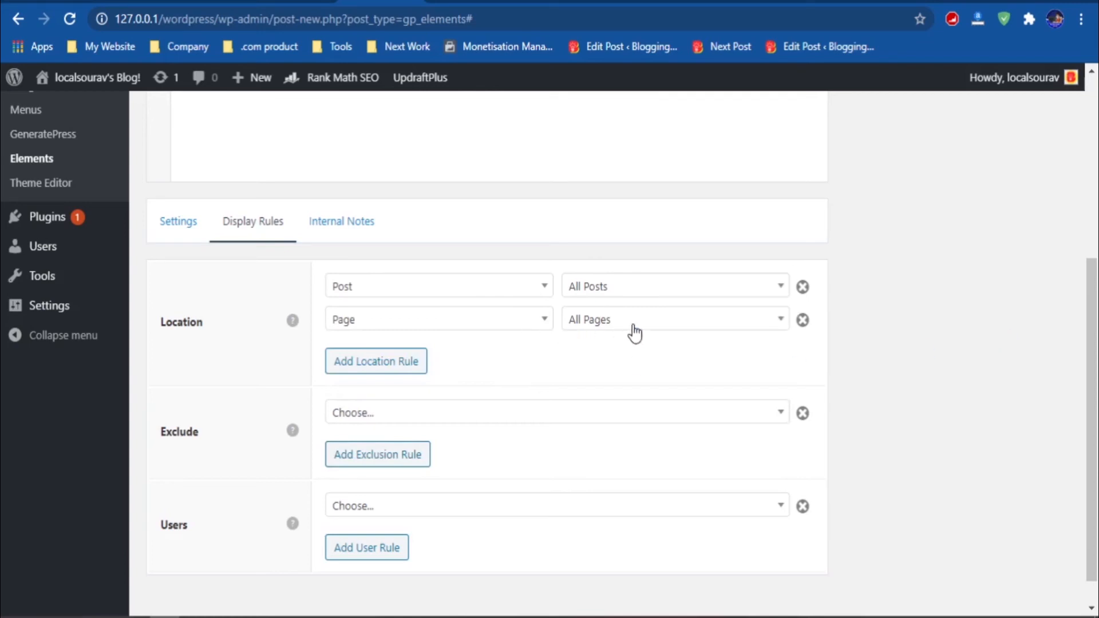
Publish the Rank math breadcrumbs element.
scroll(624, 343, "down", 1)
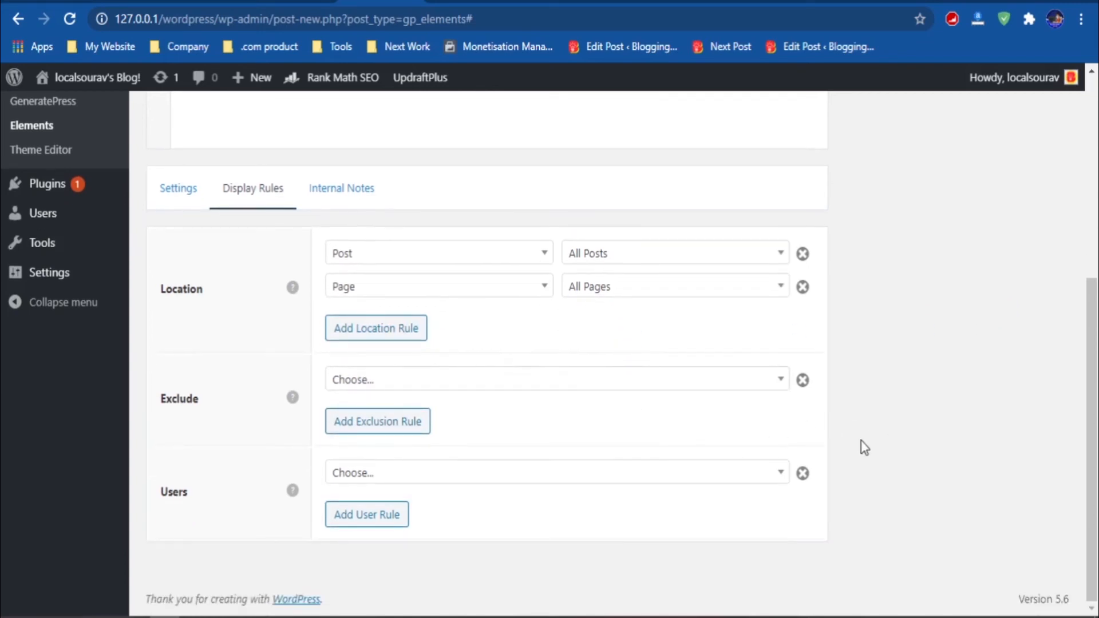
scroll(865, 447, "up", 6)
left_click(1043, 337)
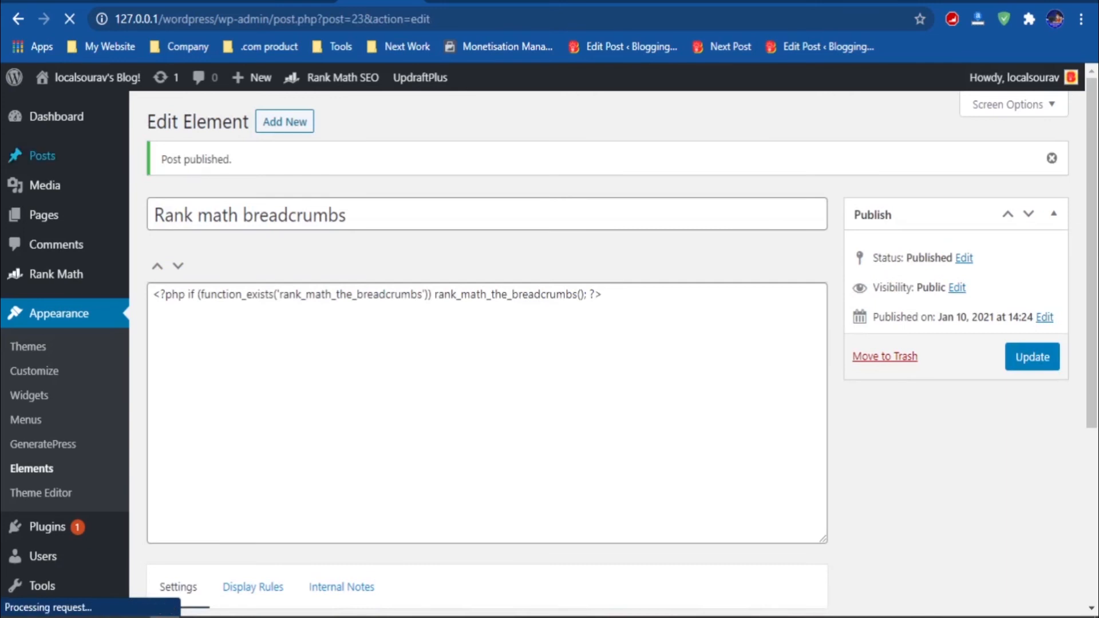
Reload the "Start Your Blog in 2021" post and check it for breadcrumbs.
left_click(215, 2)
left_click(179, 325)
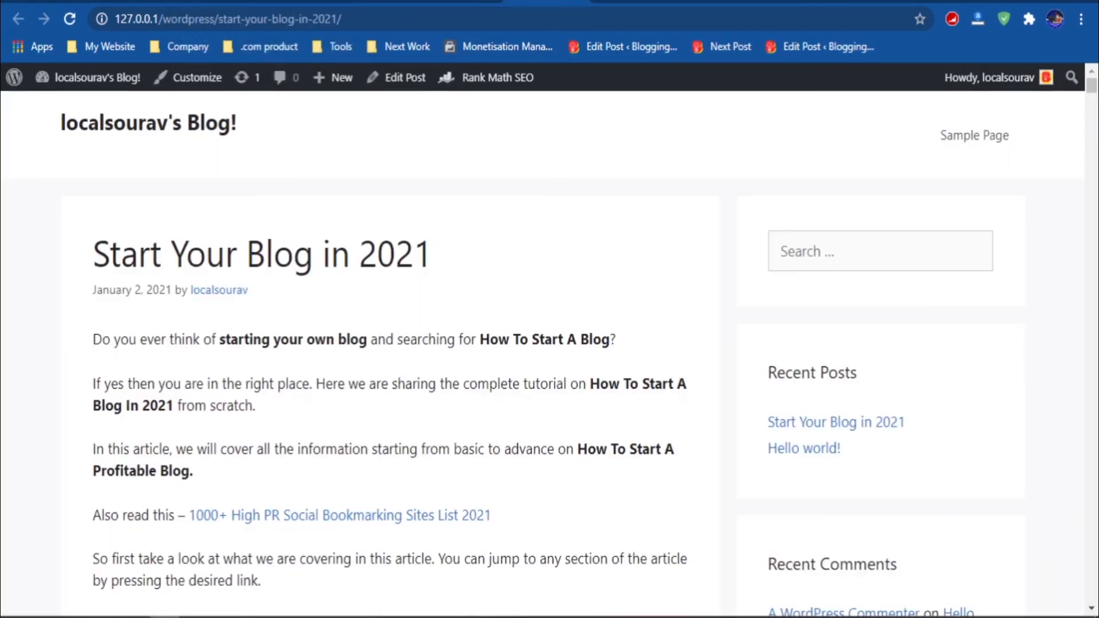
left_click(71, 24)
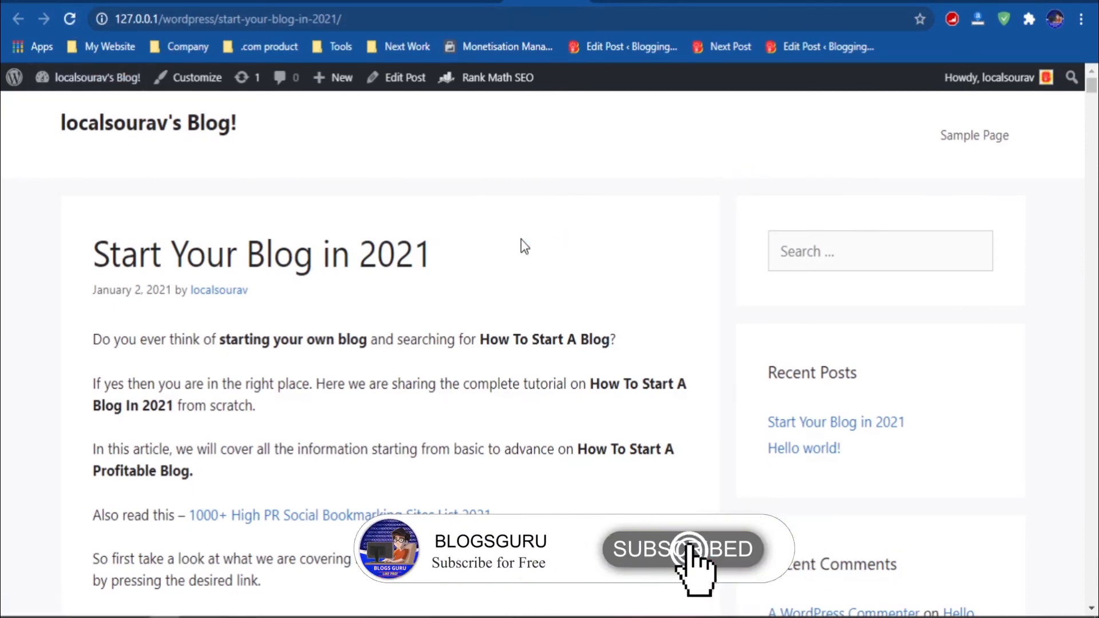
scroll(158, 344, "down", 10)
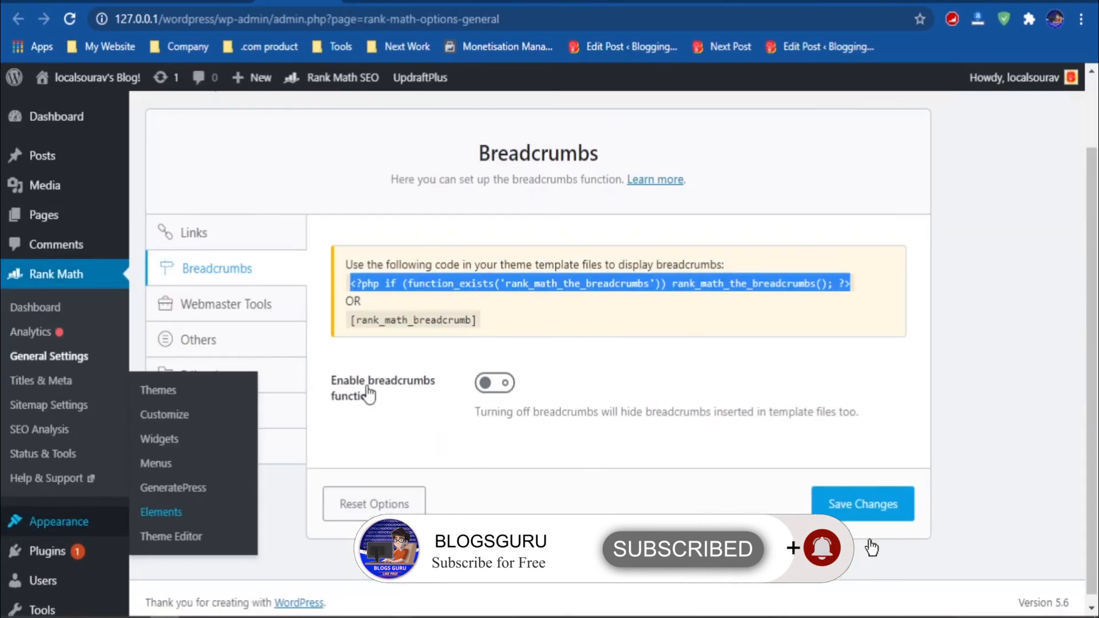
In Rank Math's Breadcrumbs settings, enable the breadcrumbs function and choose » as the separator character.
left_click(467, 392)
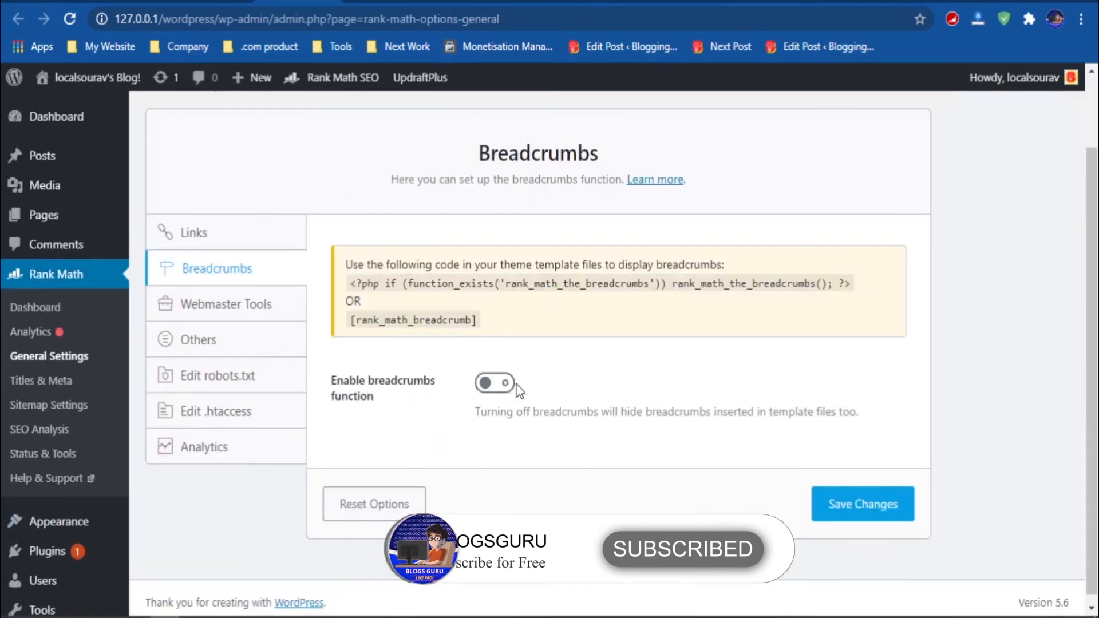
left_click(496, 384)
scroll(737, 468, "down", 5)
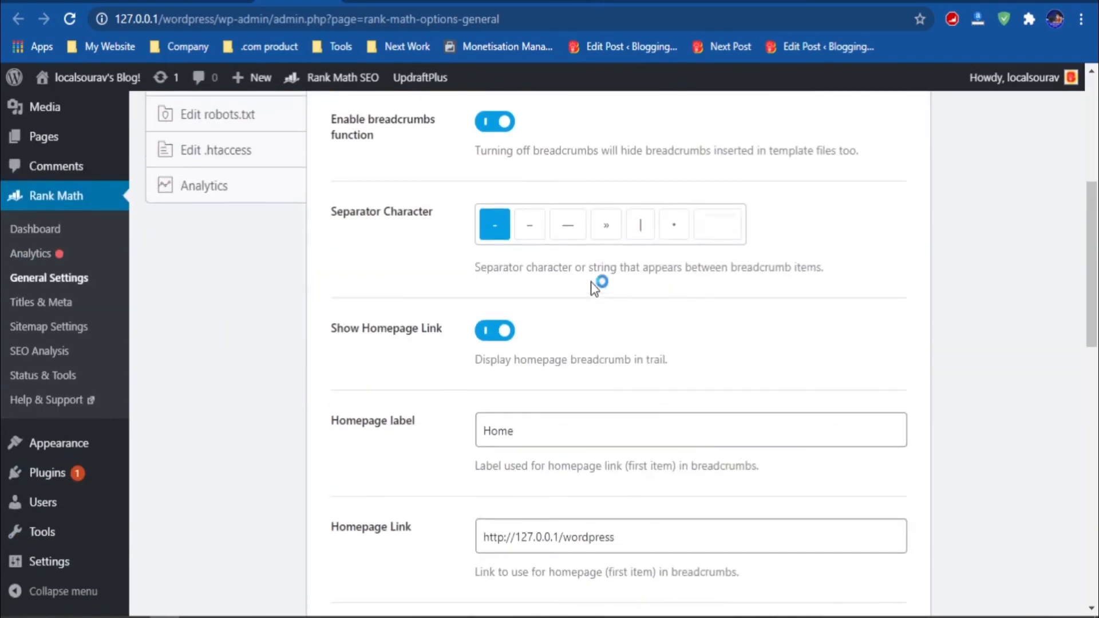
left_click(609, 231)
Enable Show Category(s) for the Rank Math breadcrumbs and save the changes.
scroll(629, 401, "down", 15)
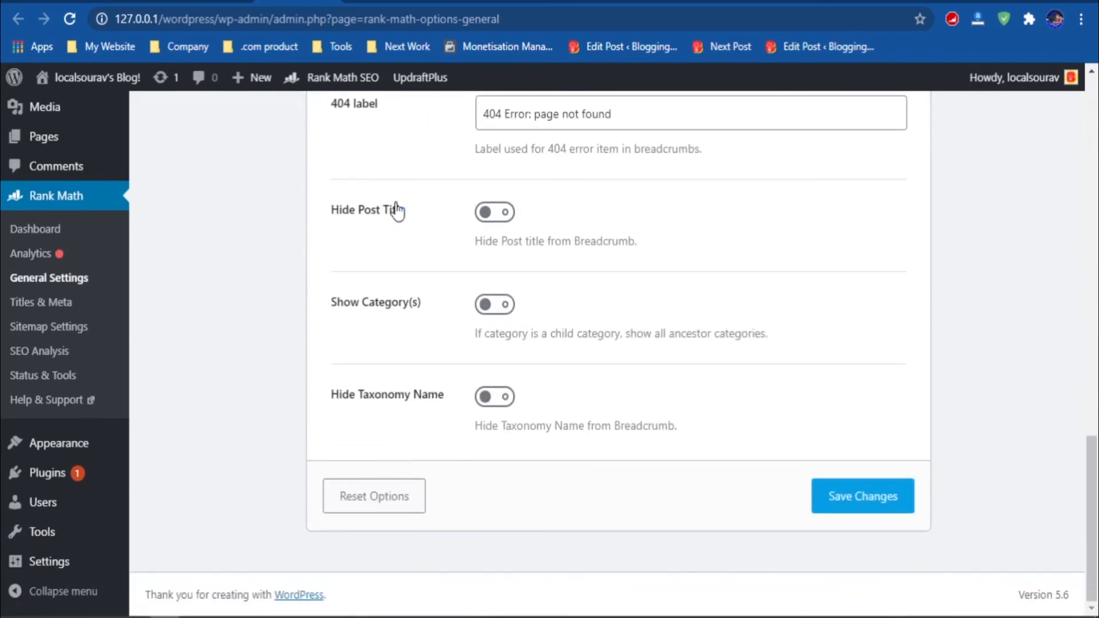
left_click(489, 315)
left_click_drag(428, 310, 332, 314)
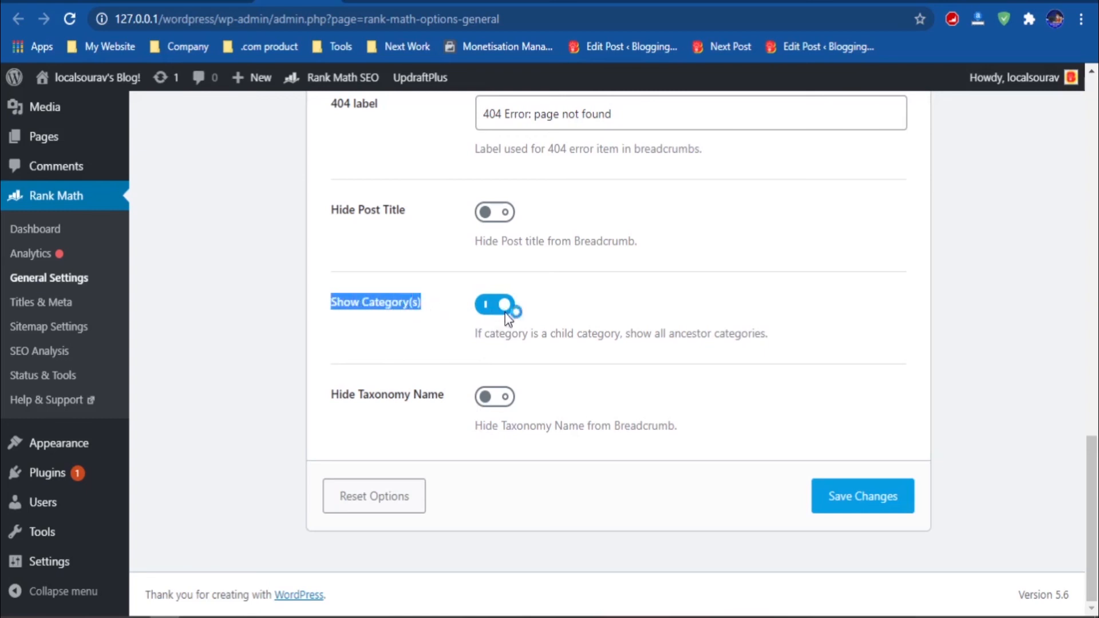
left_click(423, 314)
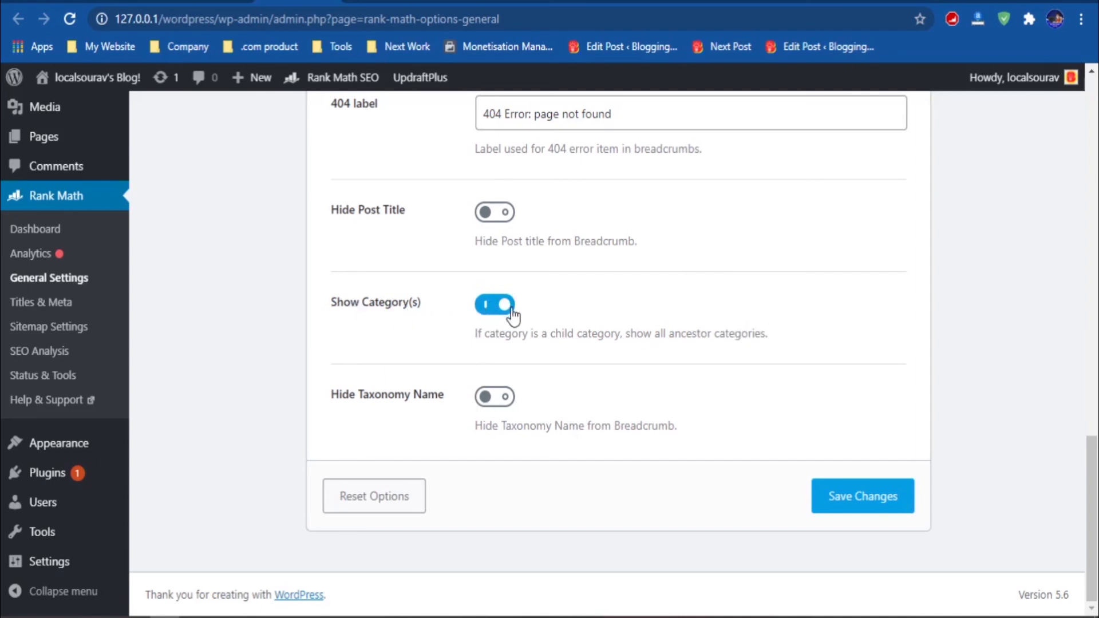
left_click(829, 507)
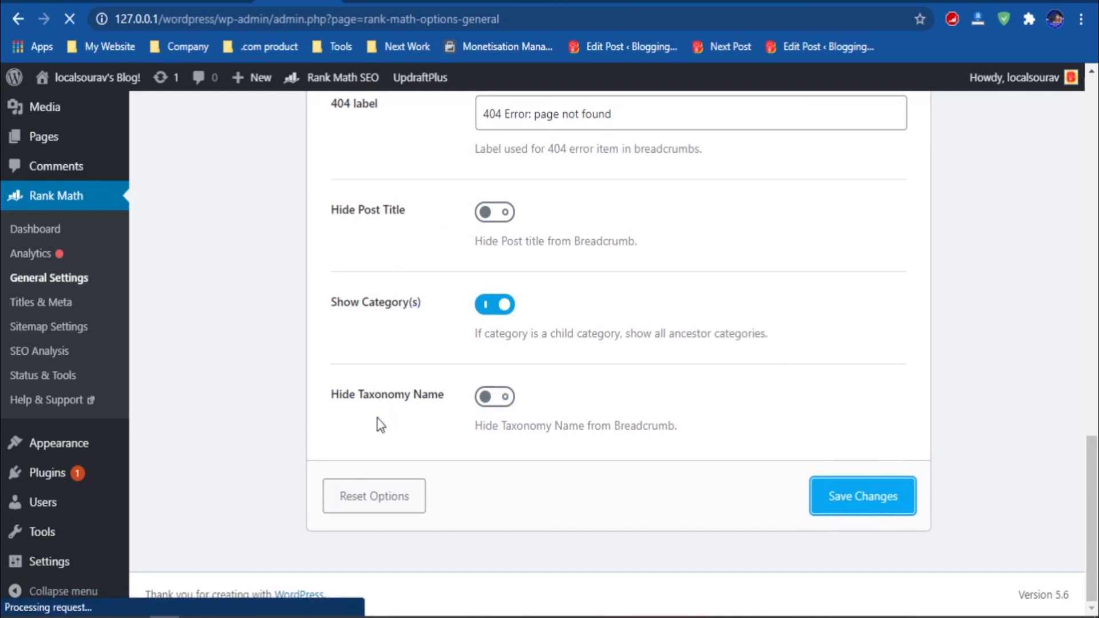
Go back to the "Start Your Blog in 2021" post and reload it to check the Rank Math breadcrumbs.
left_click(546, 1)
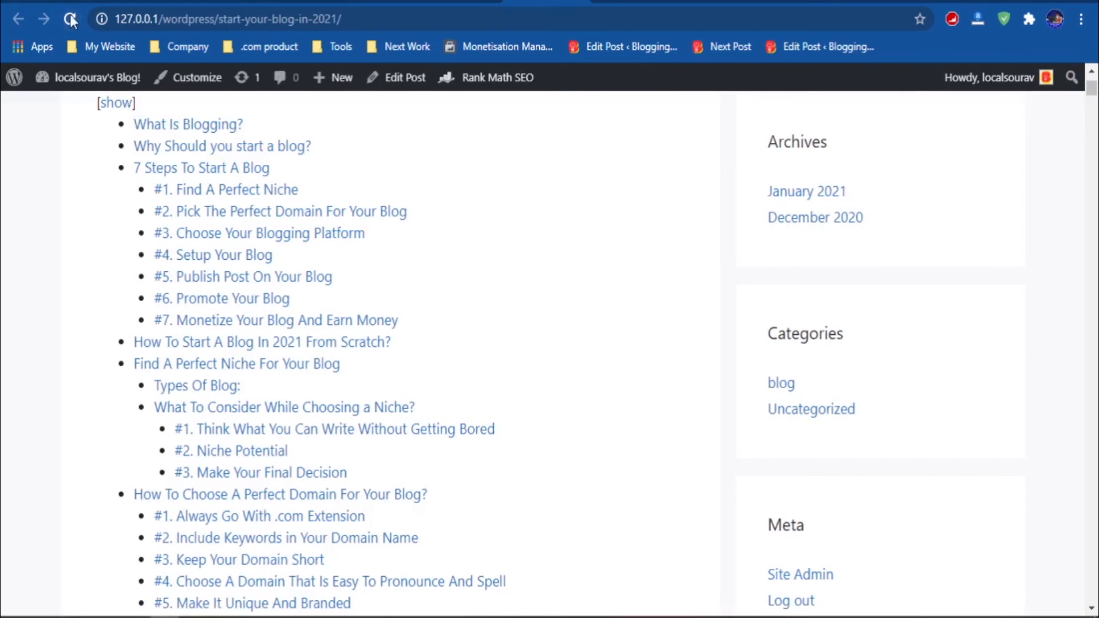
left_click(70, 19)
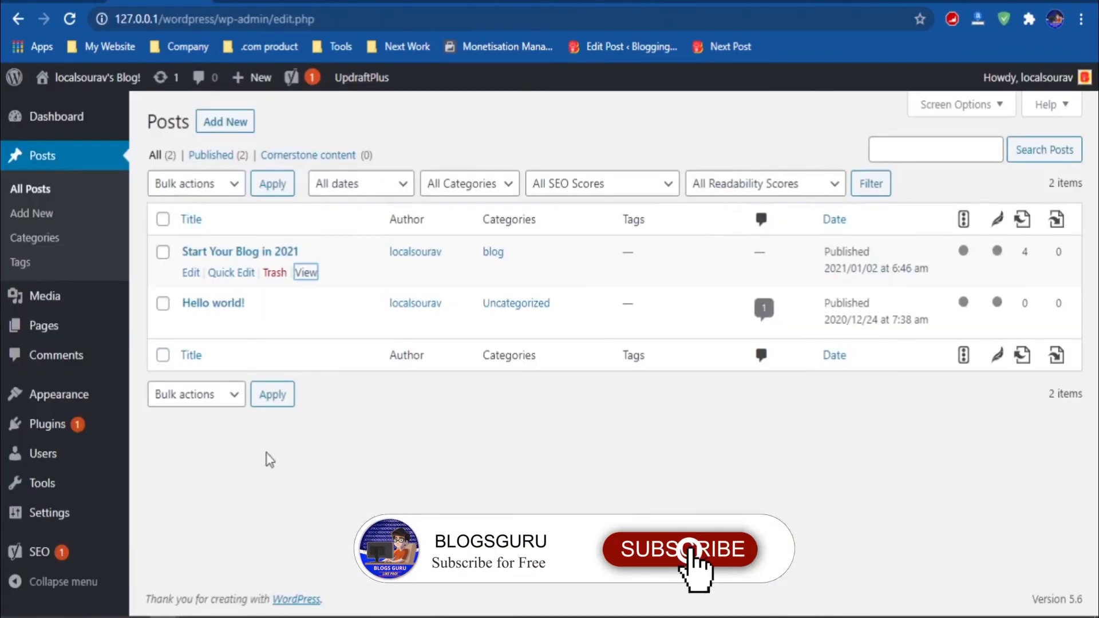
From the WordPress posts list, open the page for adding new plugins in a new browser tab.
mouse_move(86, 424)
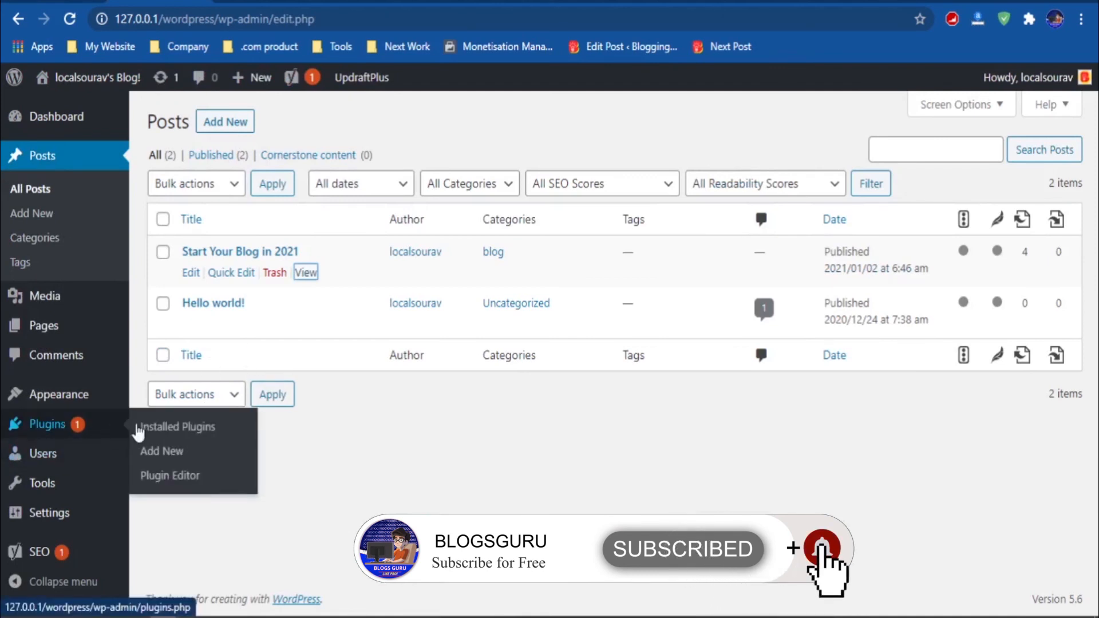
right_click(172, 475)
left_click(260, 289)
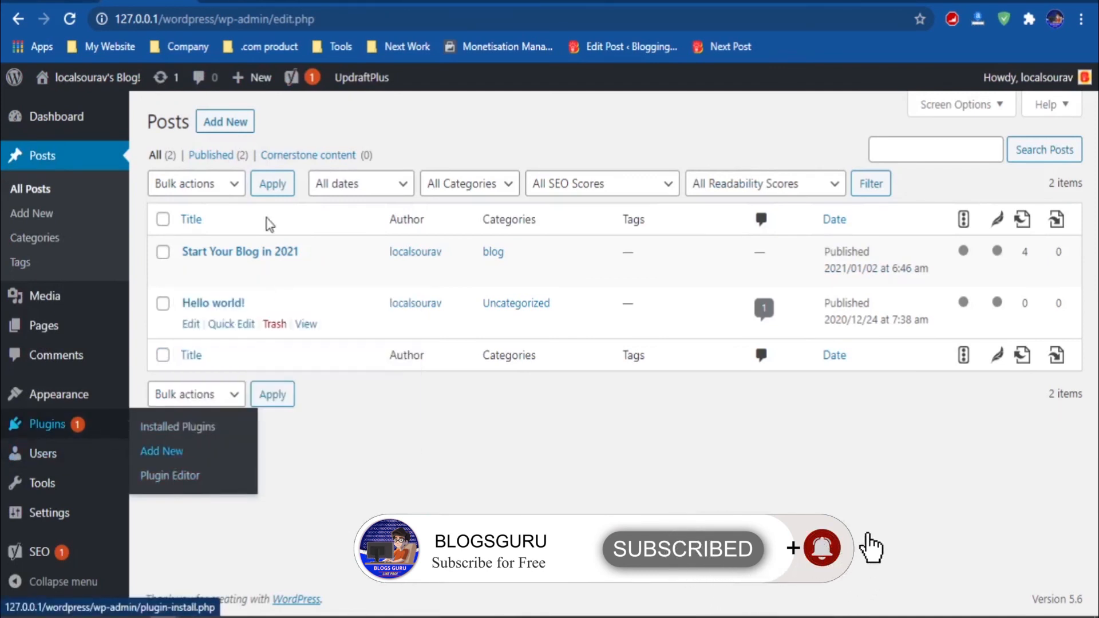
mouse_move(238, 82)
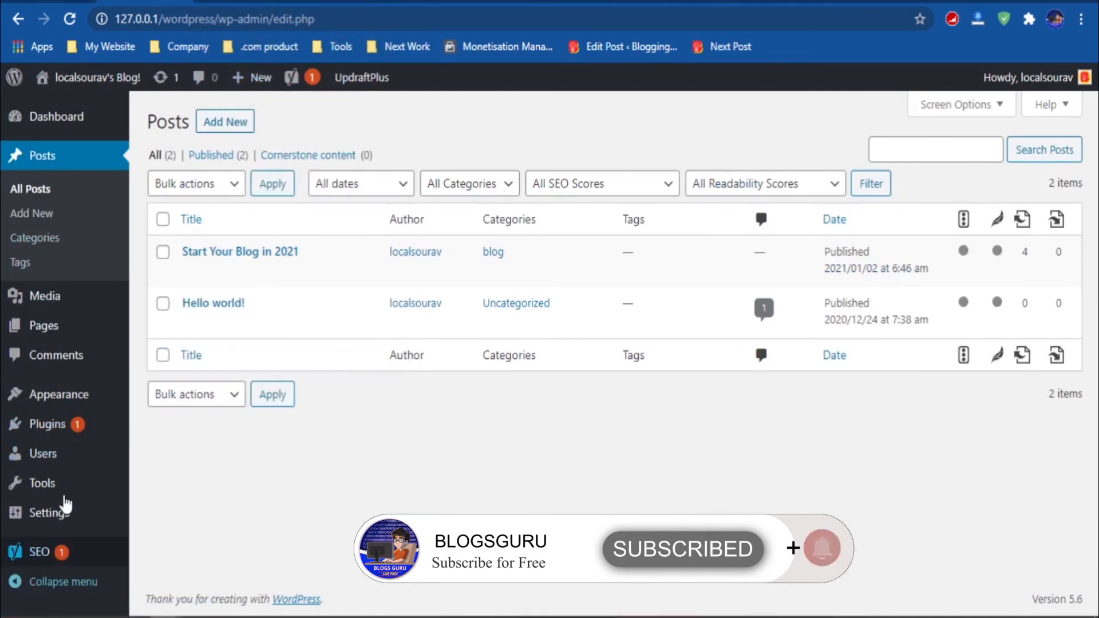
mouse_move(57, 424)
right_click(185, 463)
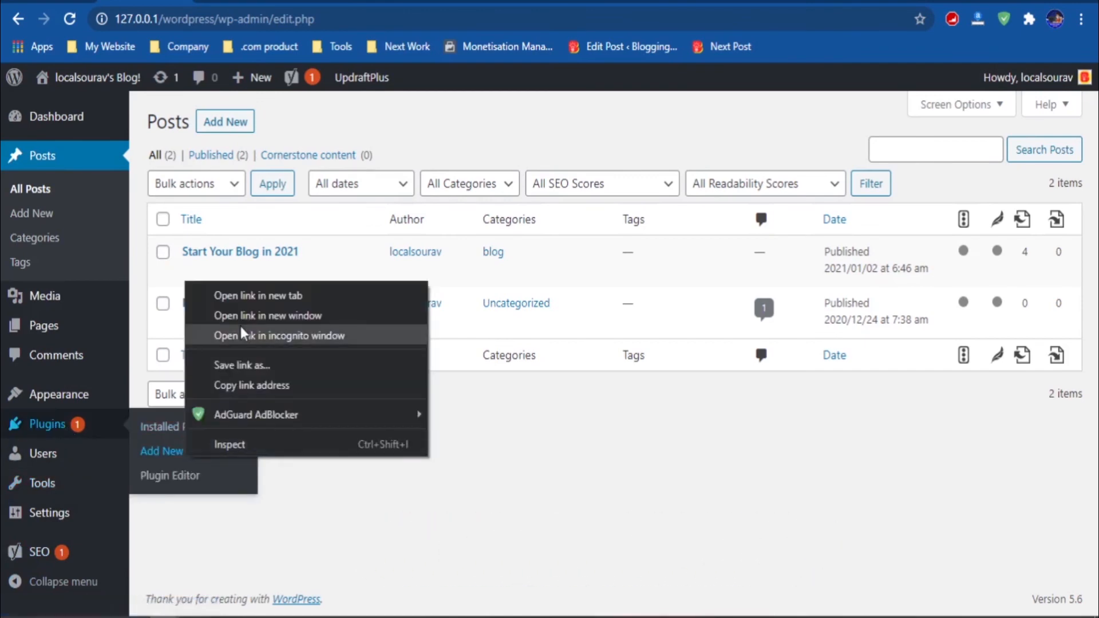
left_click(252, 295)
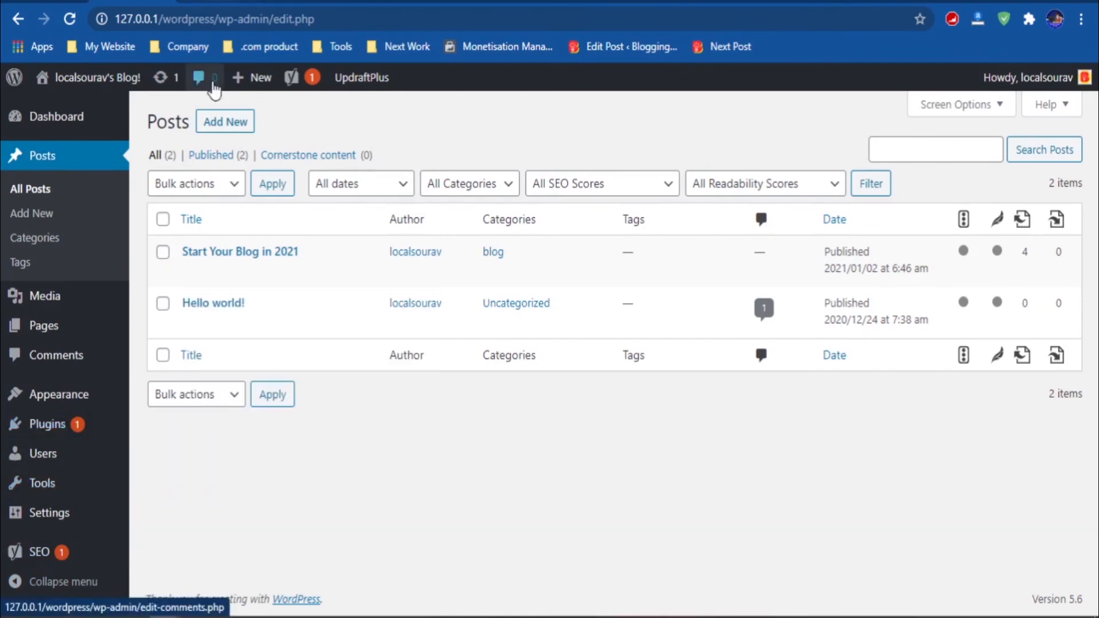